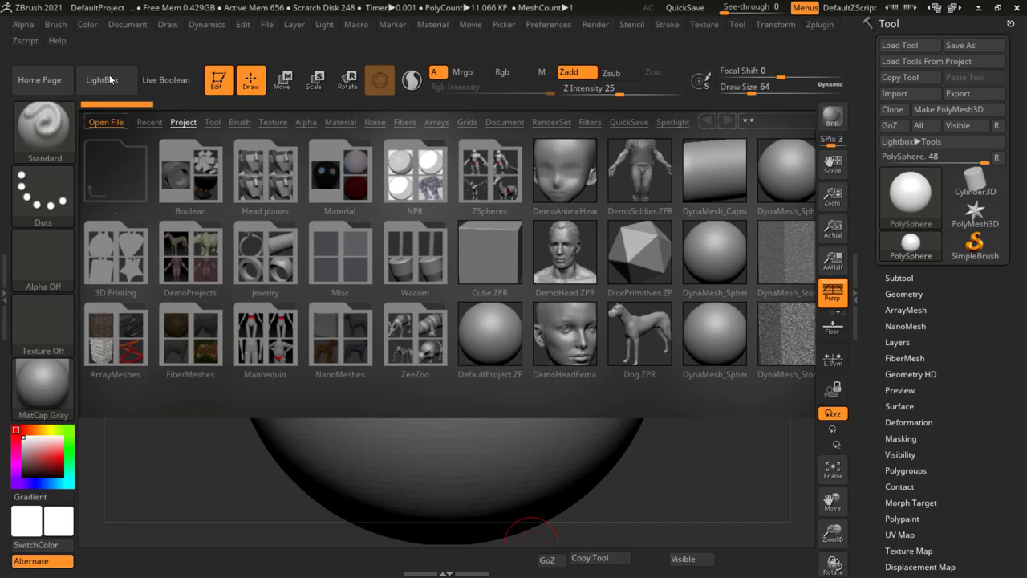
- Load the Dog.ZPR sample project from LightBox without saving the current project
{"action": "double_click", "coordinate": [637, 330]}
{"action": "left_click", "coordinate": [562, 329]}
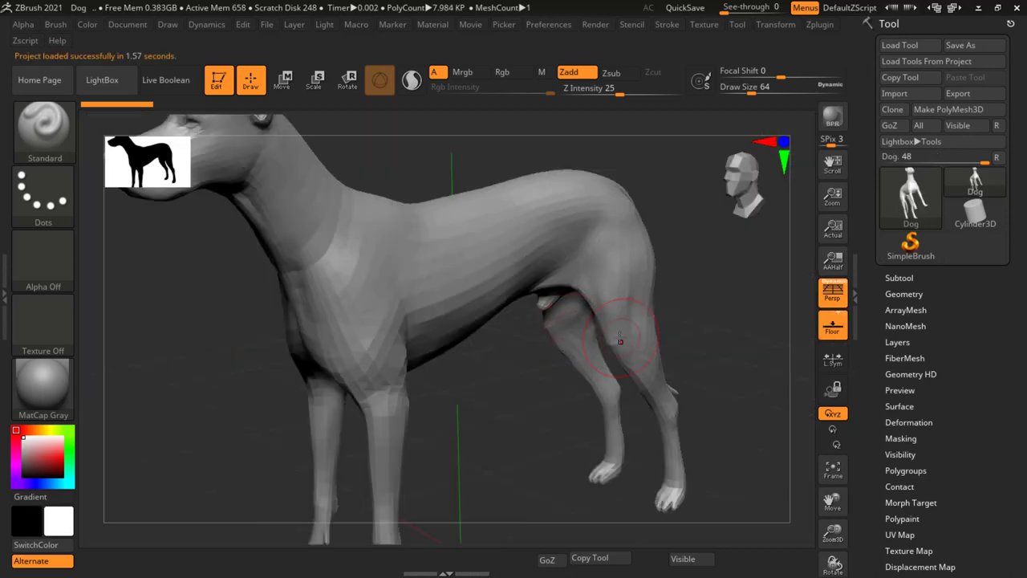
- Frame the dog and hide its body with a rectangle selection, keeping only the head
{"action": "key", "text": "f"}
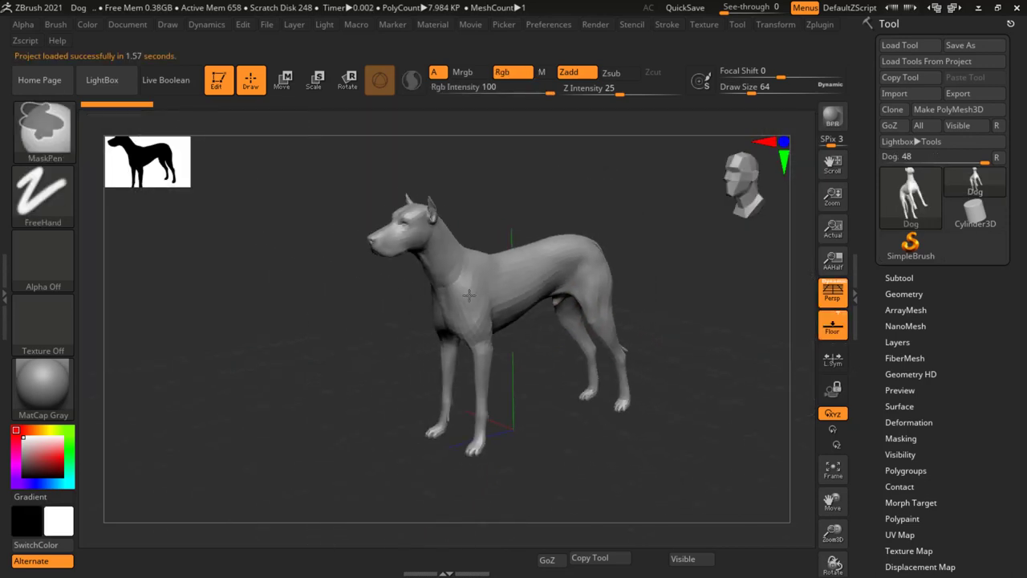
{"action": "mouse_move", "coordinate": [562, 313]}
{"action": "right_mouse_down"}
{"action": "mouse_move", "coordinate": [540, 309]}
{"action": "mouse_move", "coordinate": [639, 325]}
{"action": "right_mouse_up"}
{"action": "right_click_drag", "start_coordinate": [633, 289], "coordinate": [635, 326], "text": "alt"}
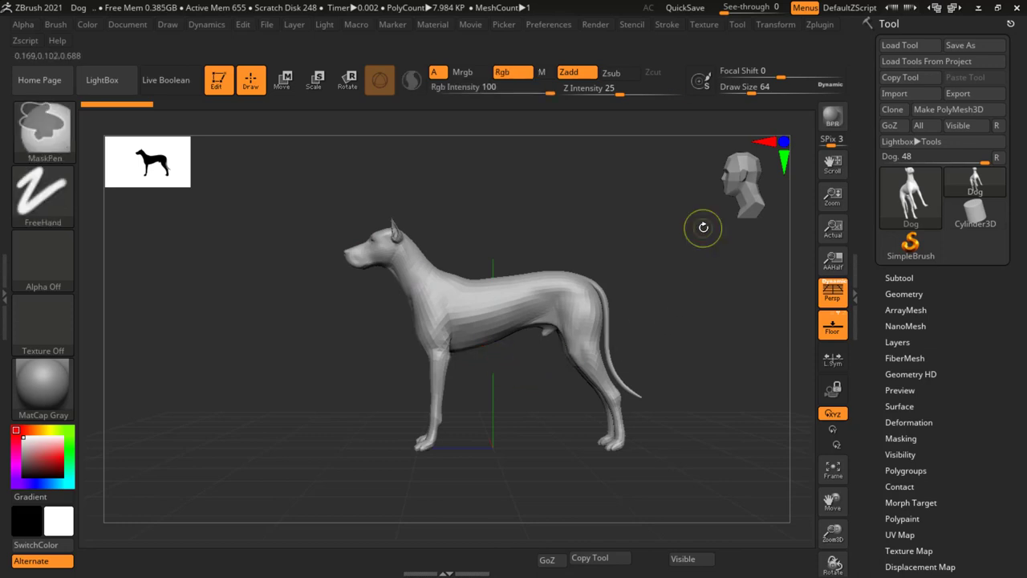
{"action": "key", "text": "ctrl+shift"}
{"action": "mouse_move", "coordinate": [691, 201]}
{"action": "left_mouse_down", "text": "ctrl+shift"}
{"action": "mouse_move", "coordinate": [420, 480]}
{"action": "mouse_move", "coordinate": [410, 469]}
{"action": "left_mouse_up", "text": "ctrl+shift"}
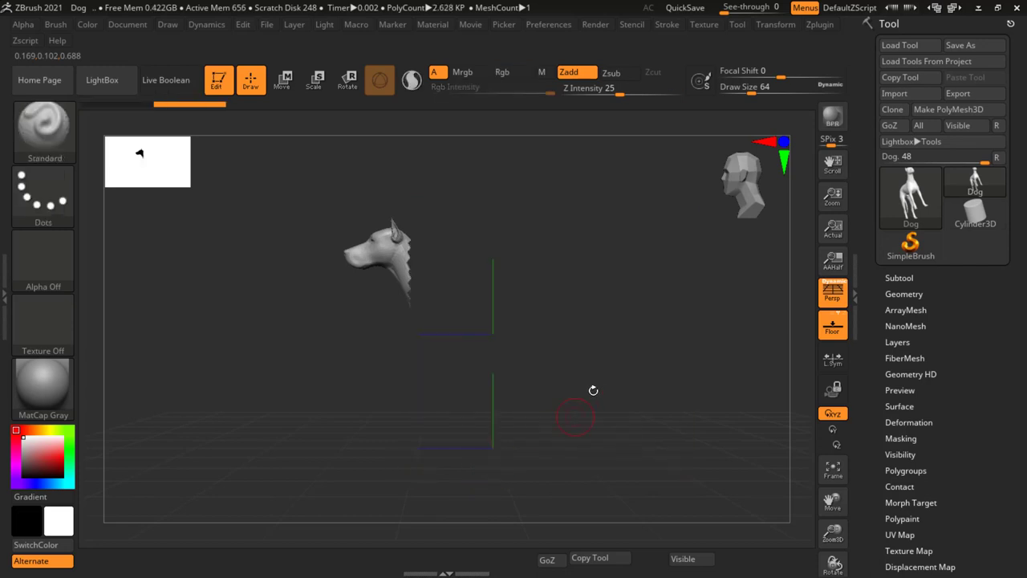
- Frame the isolated head and inspect it from front, three-quarter and side views
{"action": "left_click_drag", "start_coordinate": [593, 390], "coordinate": [628, 409]}
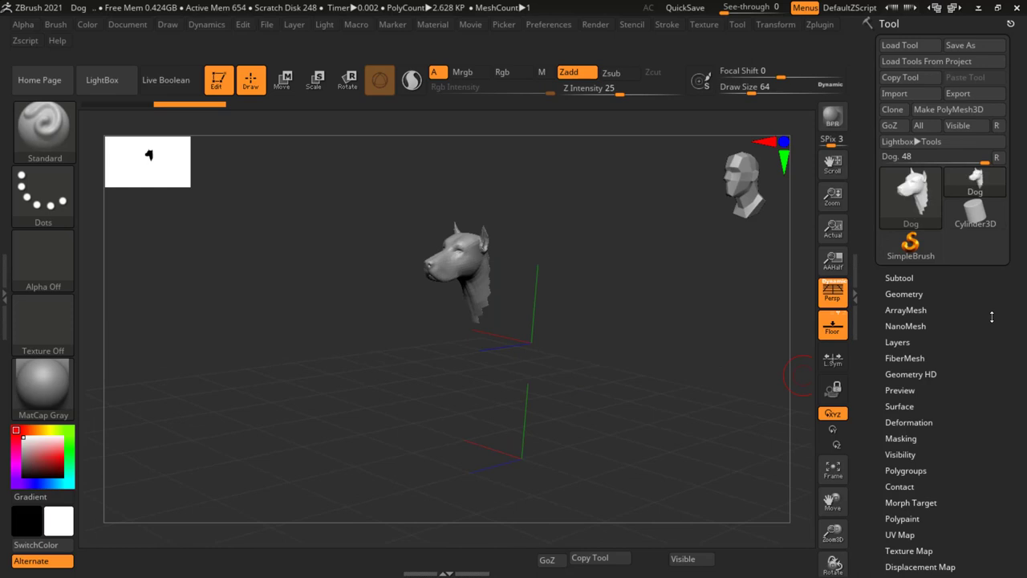
{"action": "mouse_move", "coordinate": [635, 380]}
{"action": "left_mouse_down"}
{"action": "mouse_move", "coordinate": [484, 349]}
{"action": "mouse_move", "coordinate": [489, 340]}
{"action": "left_mouse_up"}
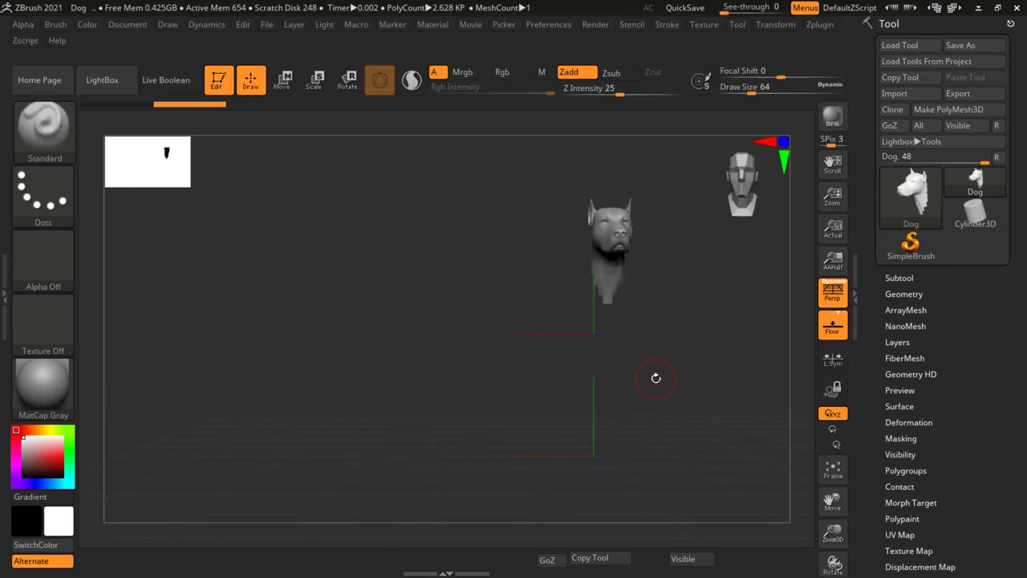
{"action": "key", "text": "f"}
{"action": "mouse_move", "coordinate": [611, 338]}
{"action": "left_mouse_down"}
{"action": "mouse_move", "coordinate": [595, 357]}
{"action": "mouse_move", "coordinate": [666, 353]}
{"action": "mouse_move", "coordinate": [679, 344]}
{"action": "mouse_move", "coordinate": [678, 300]}
{"action": "mouse_move", "coordinate": [721, 298]}
{"action": "mouse_move", "coordinate": [678, 307]}
{"action": "mouse_move", "coordinate": [670, 319]}
{"action": "left_mouse_up"}
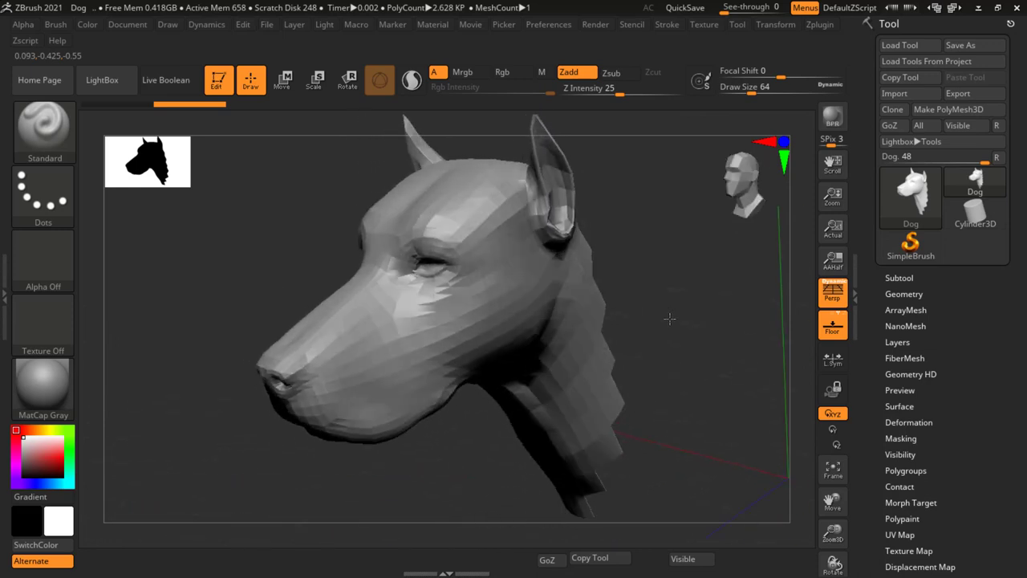
{"action": "key", "text": "ctrl"}
{"action": "left_click_drag", "start_coordinate": [670, 318], "coordinate": [625, 315]}
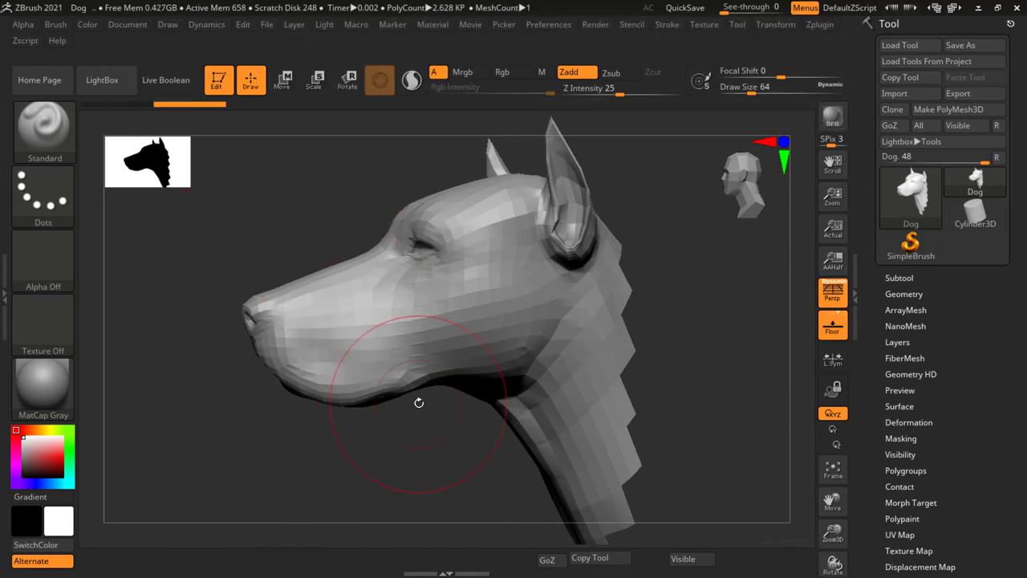
{"action": "key", "text": "b"}
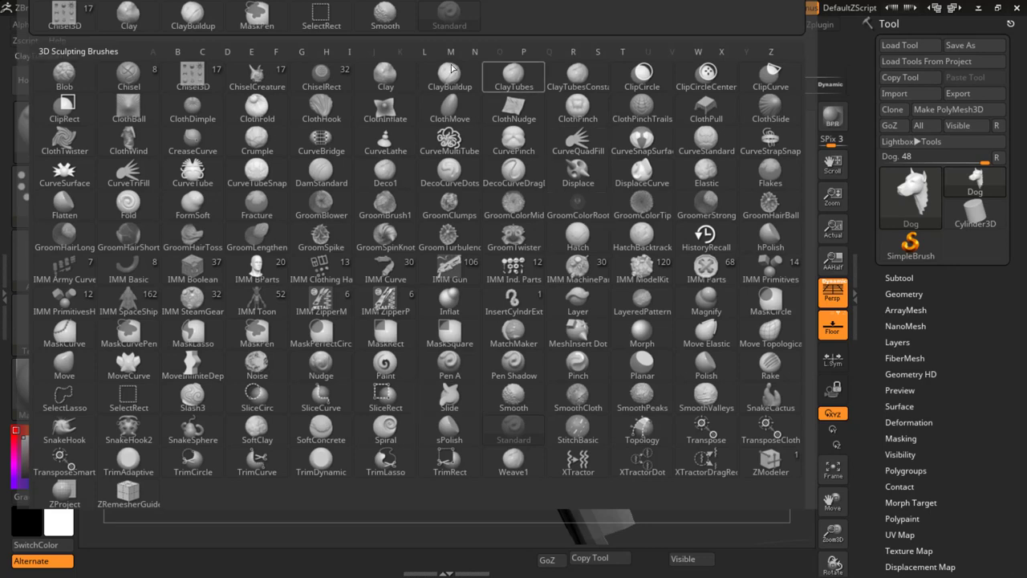
{"action": "mouse_move", "coordinate": [513, 76]}
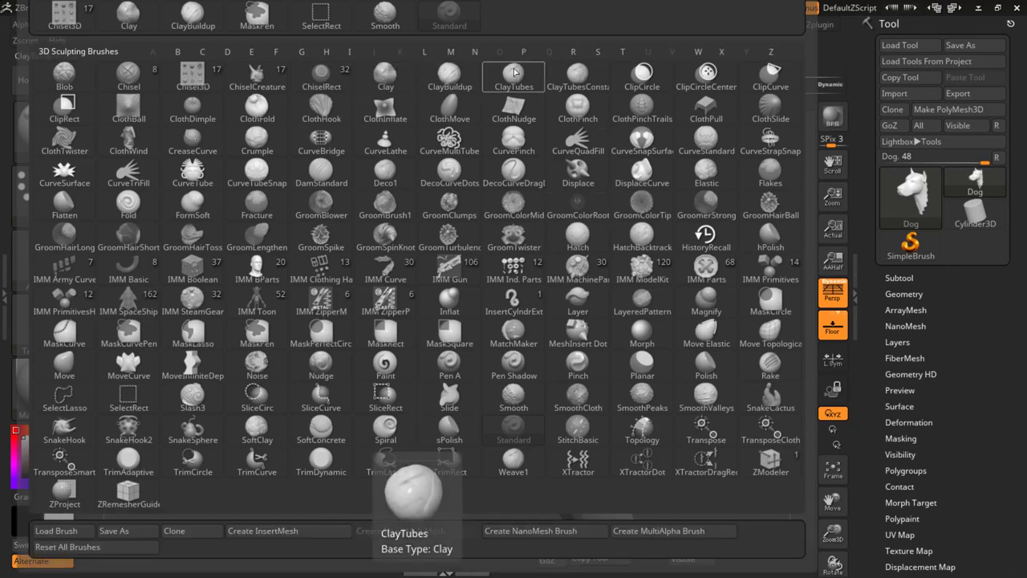
- Filter the brush library to C brushes and load ChiselCreature
{"action": "key", "text": "c"}
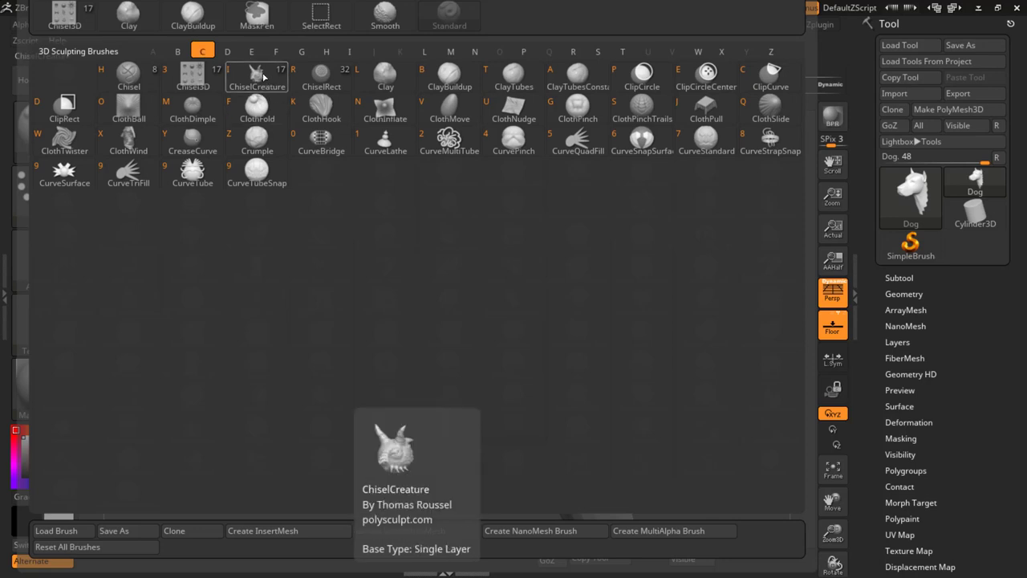
{"action": "left_click", "coordinate": [261, 75]}
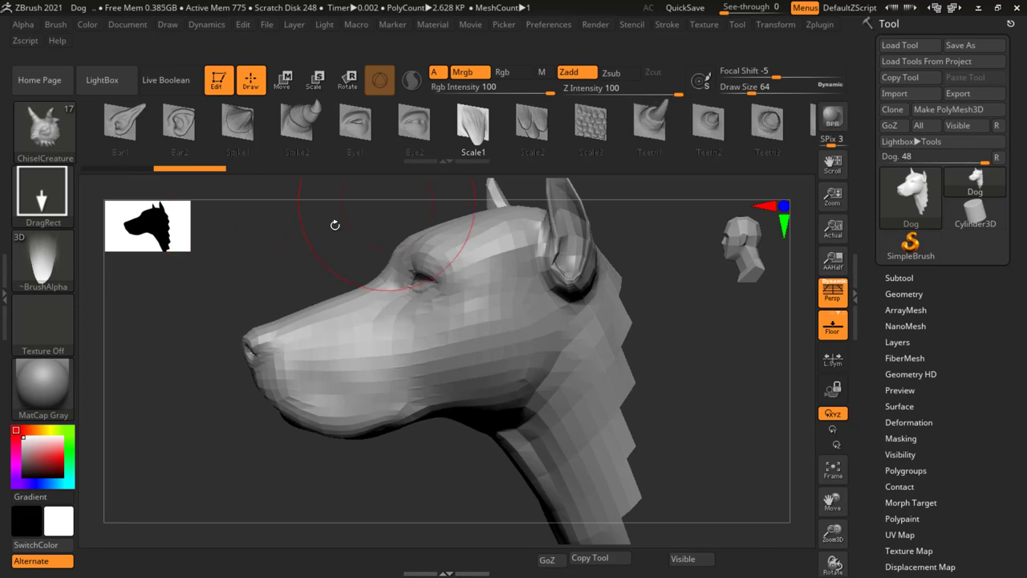
{"action": "mouse_move", "coordinate": [336, 163]}
{"action": "left_mouse_down"}
{"action": "mouse_move", "coordinate": [637, 155]}
{"action": "mouse_move", "coordinate": [607, 169]}
{"action": "mouse_move", "coordinate": [617, 166]}
{"action": "left_mouse_up"}
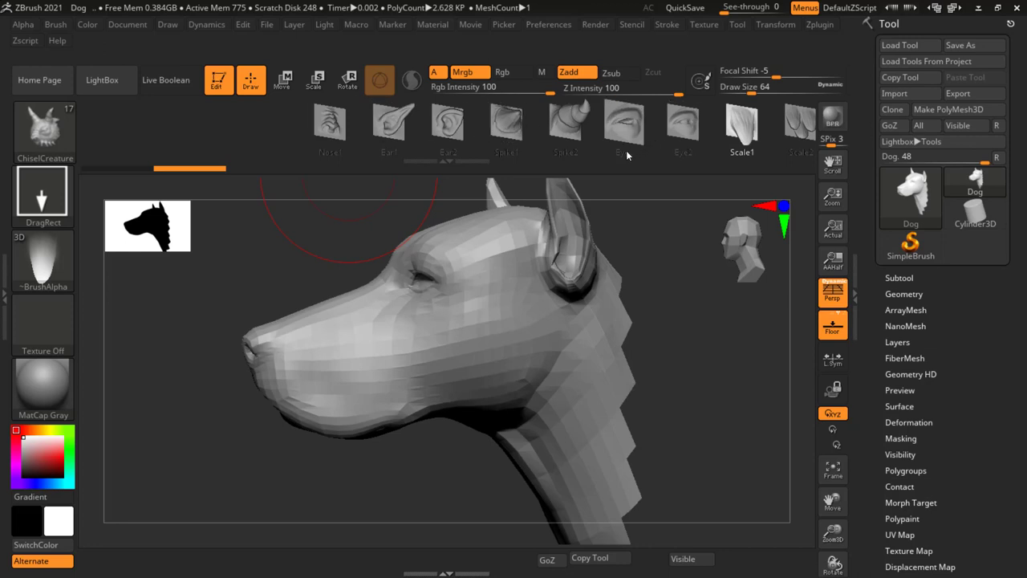
{"action": "mouse_move", "coordinate": [631, 241]}
{"action": "left_mouse_down"}
{"action": "mouse_move", "coordinate": [637, 321]}
{"action": "mouse_move", "coordinate": [601, 343]}
{"action": "left_mouse_up"}
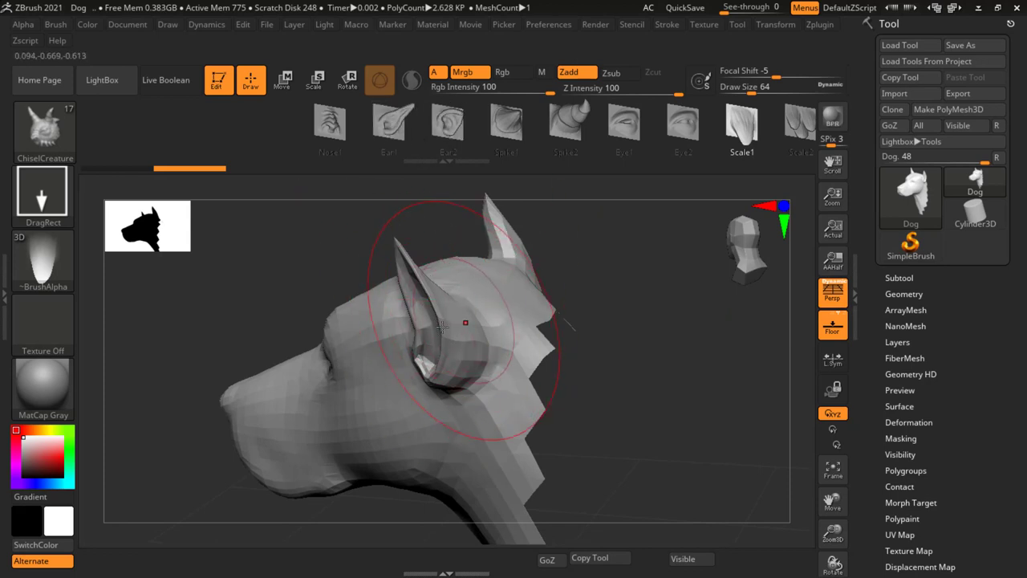
{"action": "mouse_move", "coordinate": [442, 326]}
{"action": "right_mouse_down"}
{"action": "mouse_move", "coordinate": [527, 390]}
{"action": "mouse_move", "coordinate": [538, 334]}
{"action": "right_mouse_up"}
{"action": "right_click_drag", "start_coordinate": [514, 292], "coordinate": [600, 353]}
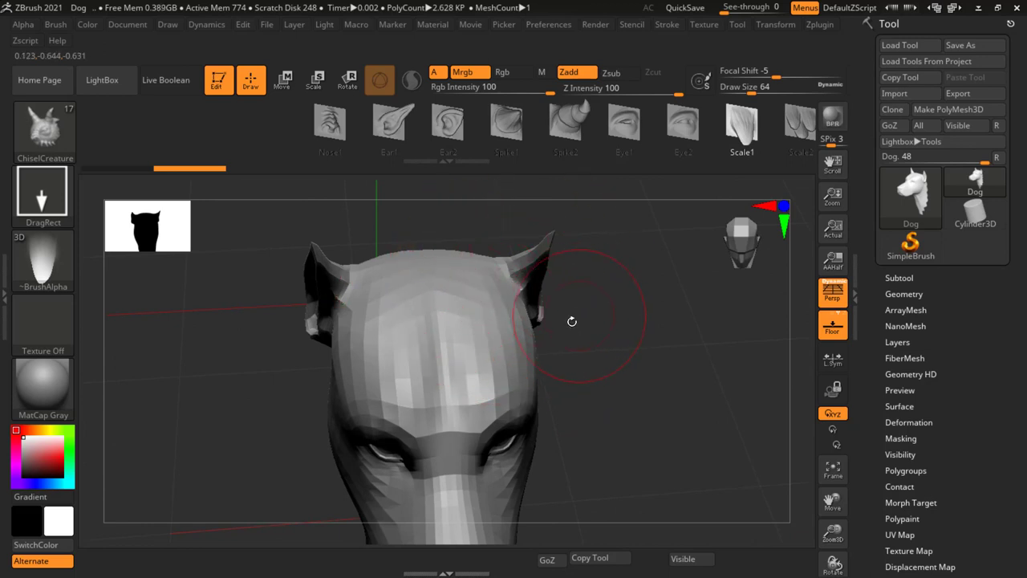
- Smooth the original ears down to small bumps using a size-35 Smooth brush
{"action": "left_click_drag", "start_coordinate": [571, 321], "coordinate": [512, 272]}
{"action": "key", "text": "shift"}
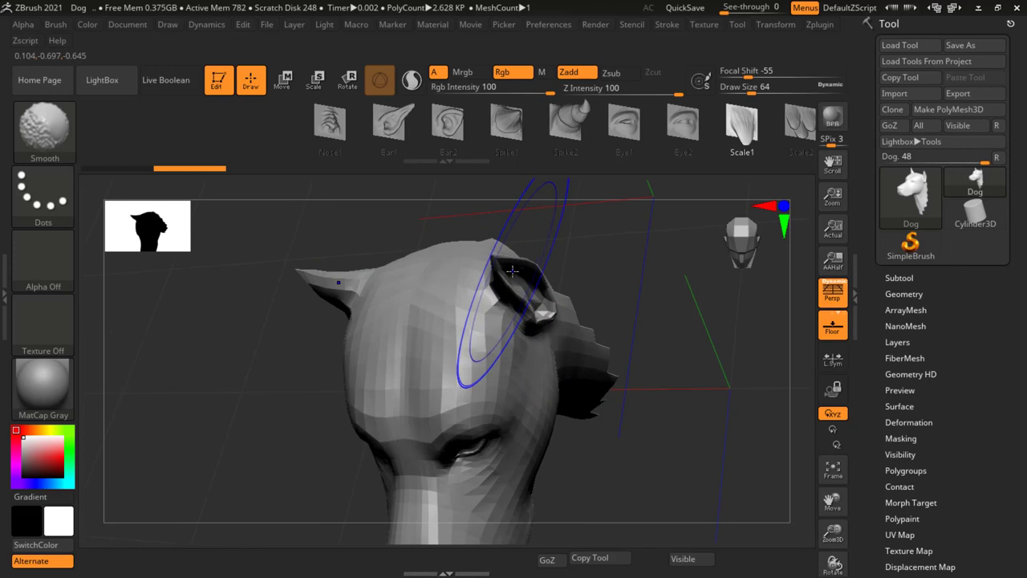
{"action": "key", "text": "s"}
{"action": "left_click_drag", "start_coordinate": [512, 272], "coordinate": [504, 272]}
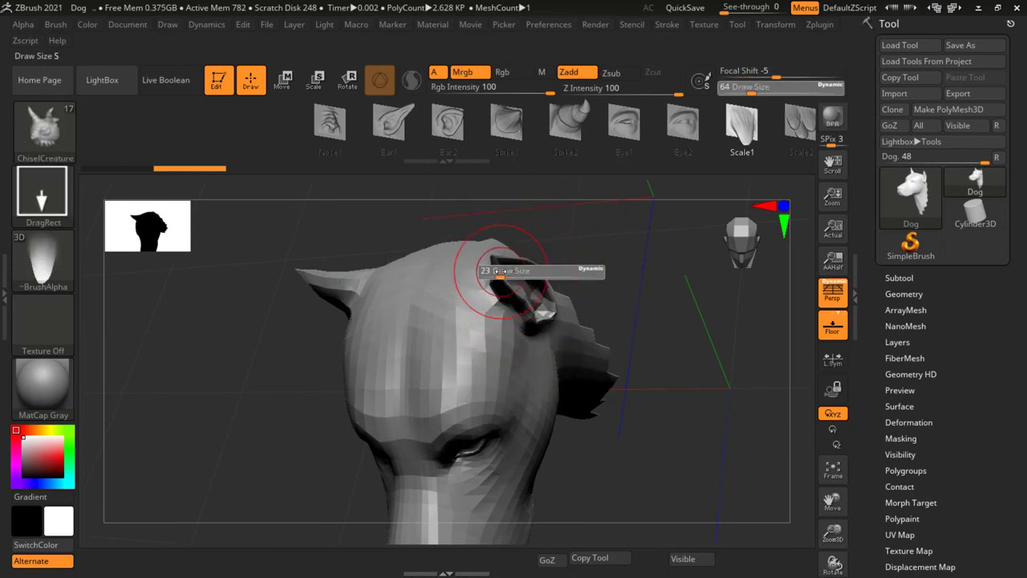
{"action": "mouse_move", "coordinate": [497, 271]}
{"action": "right_mouse_down", "text": "shift"}
{"action": "mouse_move", "coordinate": [587, 335]}
{"action": "mouse_move", "coordinate": [541, 289]}
{"action": "mouse_move", "coordinate": [630, 334]}
{"action": "mouse_move", "coordinate": [394, 321]}
{"action": "right_mouse_up", "text": "shift"}
{"action": "mouse_move", "coordinate": [393, 321]}
{"action": "left_mouse_down", "text": "shift"}
{"action": "mouse_move", "coordinate": [470, 310]}
{"action": "mouse_move", "coordinate": [422, 319]}
{"action": "mouse_move", "coordinate": [401, 298]}
{"action": "mouse_move", "coordinate": [497, 331]}
{"action": "mouse_move", "coordinate": [482, 353]}
{"action": "mouse_move", "coordinate": [417, 321]}
{"action": "mouse_move", "coordinate": [441, 306]}
{"action": "mouse_move", "coordinate": [450, 266]}
{"action": "mouse_move", "coordinate": [383, 328]}
{"action": "mouse_move", "coordinate": [402, 367]}
{"action": "left_mouse_up", "text": "shift"}
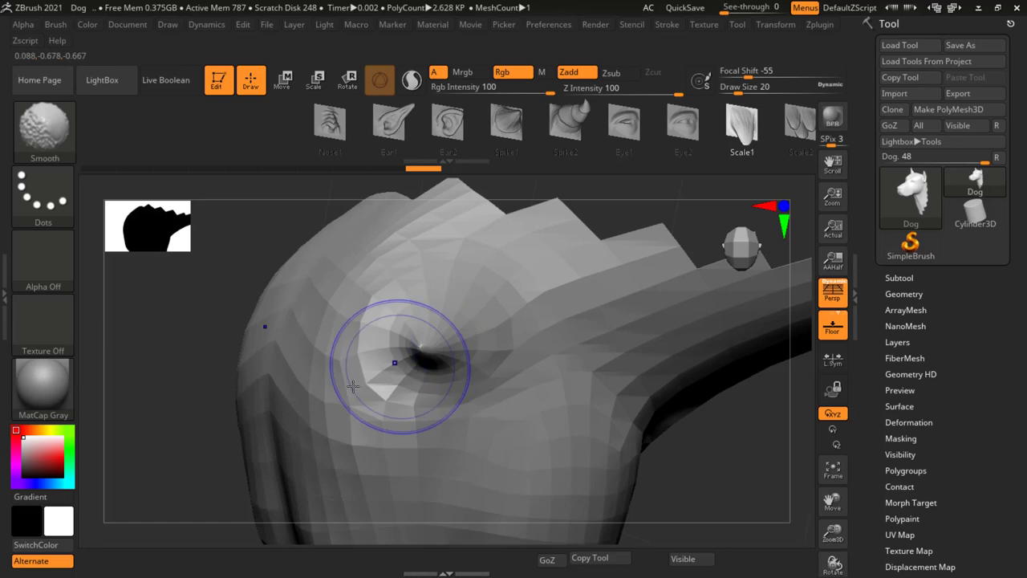
{"action": "mouse_move", "coordinate": [401, 367]}
{"action": "right_mouse_down"}
{"action": "mouse_move", "coordinate": [401, 345]}
{"action": "mouse_move", "coordinate": [447, 401]}
{"action": "mouse_move", "coordinate": [464, 352]}
{"action": "right_mouse_up"}
{"action": "mouse_move", "coordinate": [642, 425]}
{"action": "right_mouse_down"}
{"action": "mouse_move", "coordinate": [490, 450]}
{"action": "mouse_move", "coordinate": [429, 342]}
{"action": "mouse_move", "coordinate": [512, 380]}
{"action": "mouse_move", "coordinate": [562, 451]}
{"action": "mouse_move", "coordinate": [546, 403]}
{"action": "mouse_move", "coordinate": [554, 434]}
{"action": "mouse_move", "coordinate": [555, 320]}
{"action": "mouse_move", "coordinate": [591, 371]}
{"action": "mouse_move", "coordinate": [616, 372]}
{"action": "mouse_move", "coordinate": [557, 406]}
{"action": "mouse_move", "coordinate": [658, 378]}
{"action": "mouse_move", "coordinate": [605, 386]}
{"action": "mouse_move", "coordinate": [658, 385]}
{"action": "mouse_move", "coordinate": [641, 371]}
{"action": "right_mouse_up"}
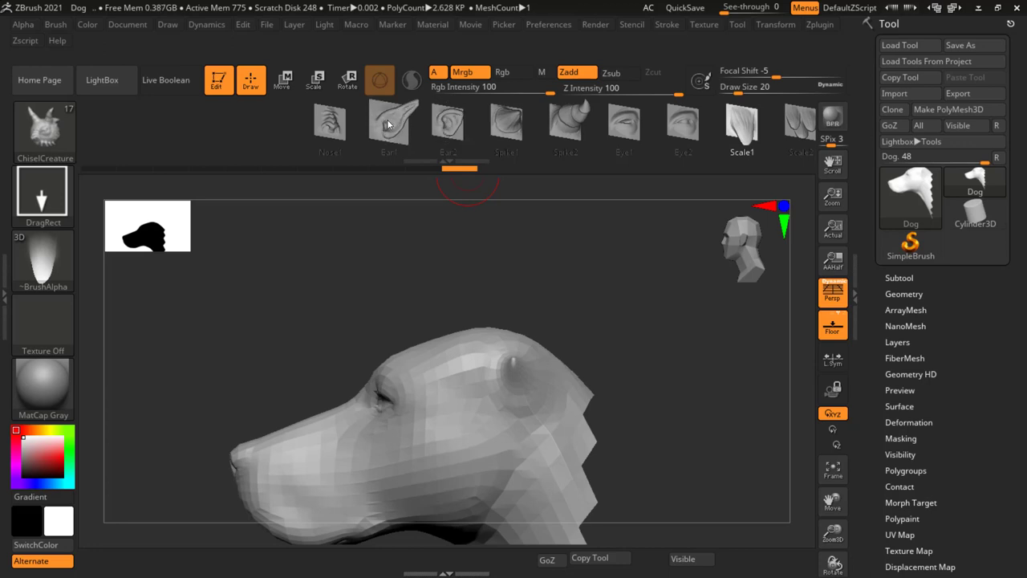
- Try an Ear1 pointed ear on the head, undo it, and start unhiding the body
{"action": "left_click", "coordinate": [388, 122]}
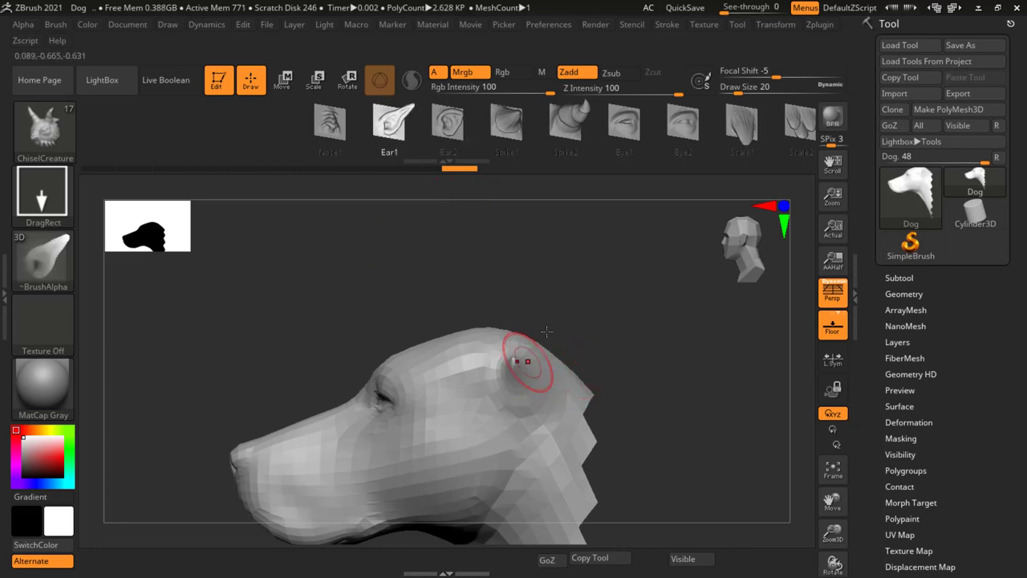
{"action": "right_click_drag", "start_coordinate": [532, 355], "coordinate": [487, 274]}
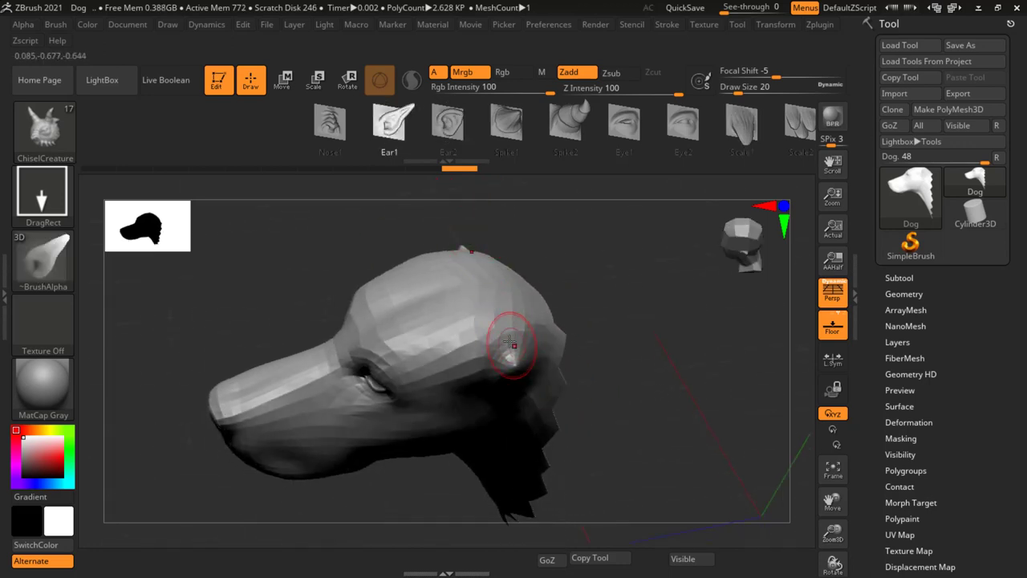
{"action": "mouse_move", "coordinate": [580, 360]}
{"action": "left_mouse_down", "text": "shift"}
{"action": "mouse_move", "coordinate": [424, 336]}
{"action": "mouse_move", "coordinate": [451, 280]}
{"action": "left_mouse_up", "text": "shift"}
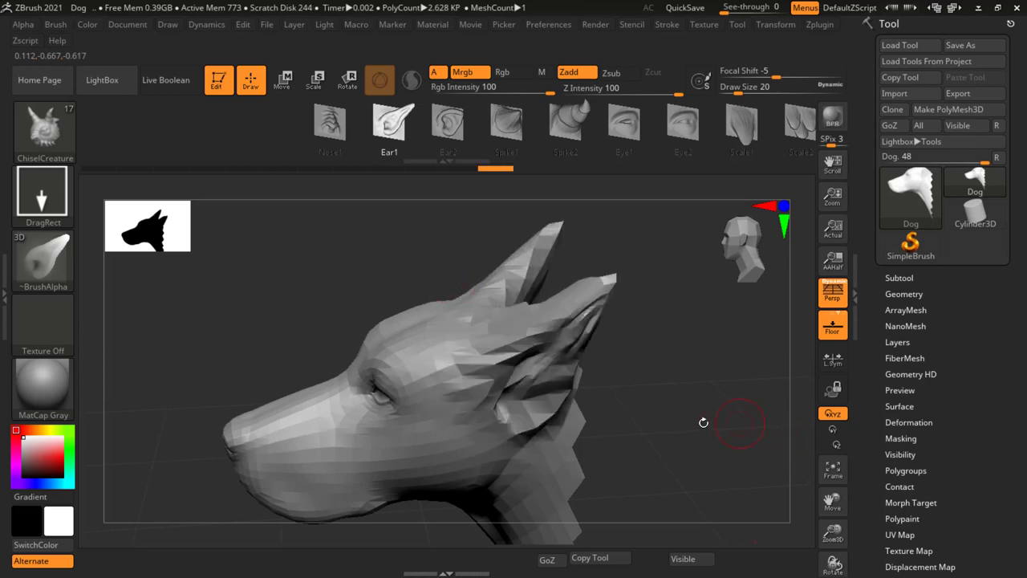
{"action": "left_click_drag", "start_coordinate": [702, 422], "coordinate": [620, 378]}
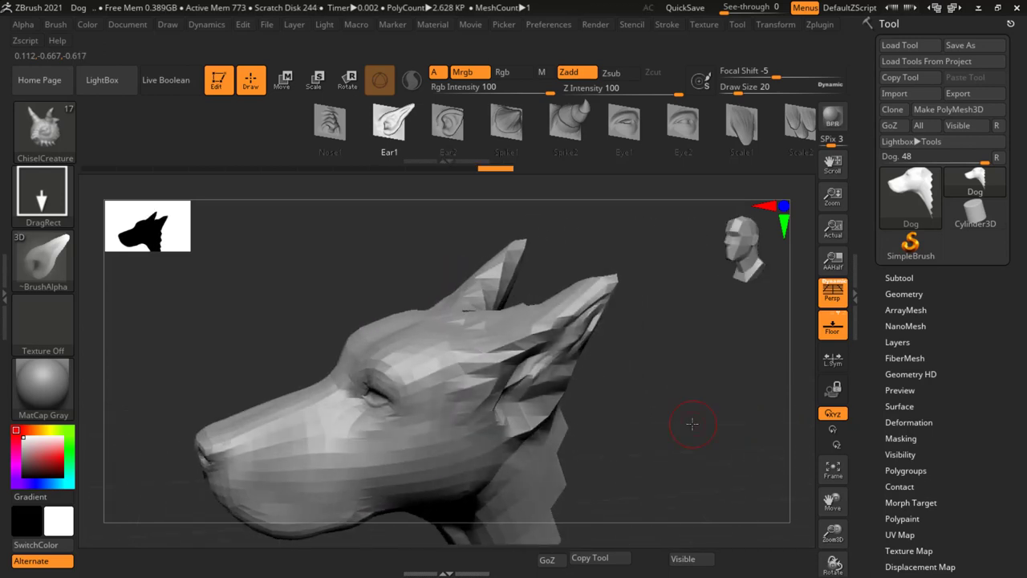
{"action": "key", "text": "ctrl+z"}
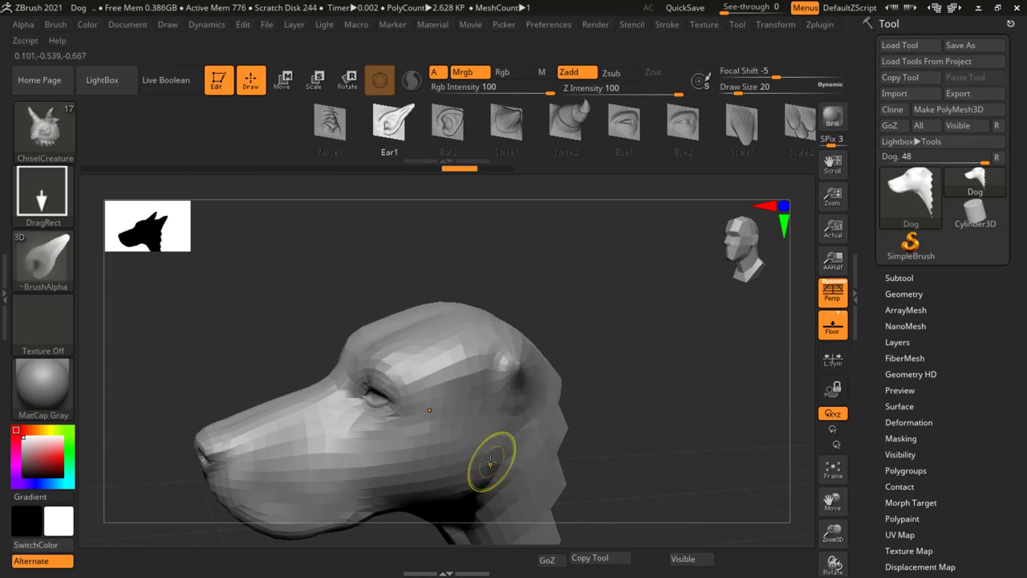
{"action": "key", "text": "ctrl"}
{"action": "key", "text": "ctrl+shift+z"}
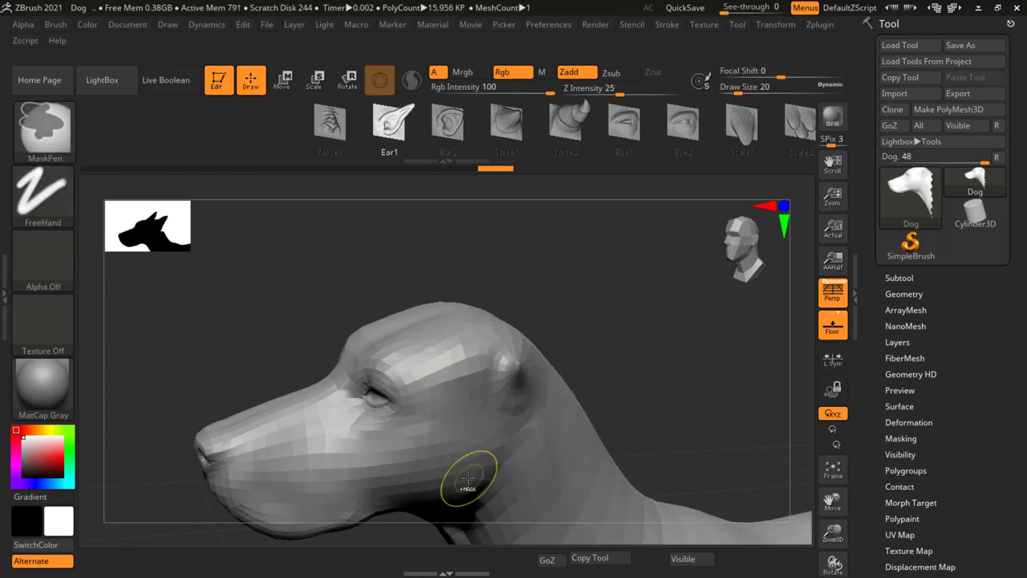
{"action": "key", "text": "ctrl+shift+z"}
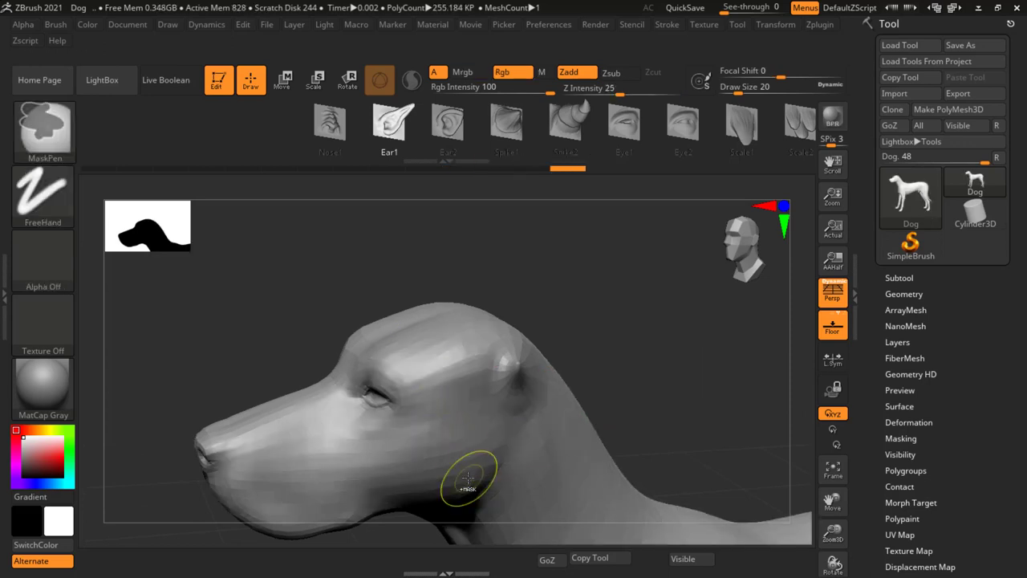
{"action": "key", "text": "b"}
{"action": "key", "text": "c"}
{"action": "key", "text": "h"}
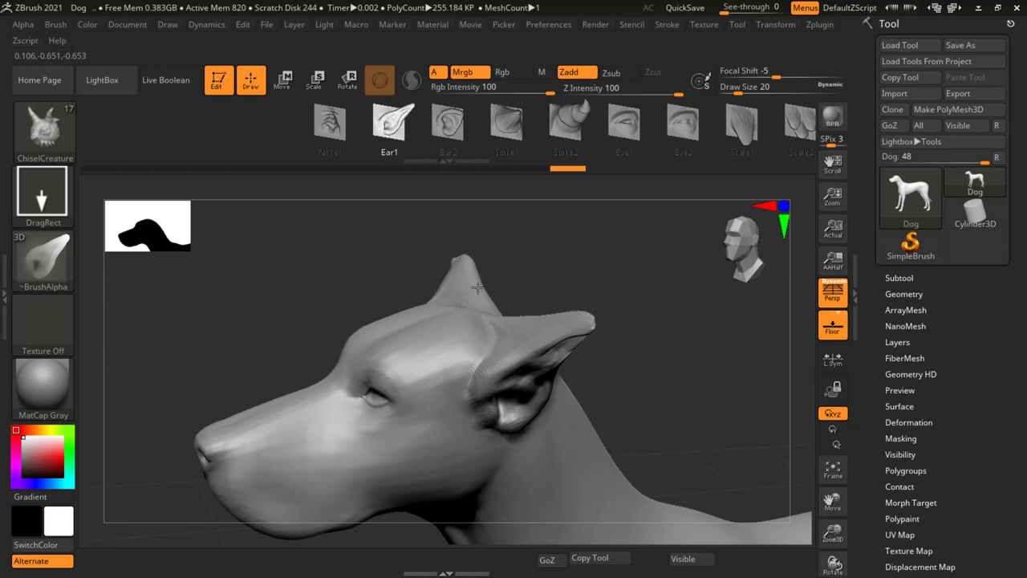
{"action": "mouse_move", "coordinate": [476, 286]}
{"action": "left_mouse_down"}
{"action": "mouse_move", "coordinate": [466, 313]}
{"action": "mouse_move", "coordinate": [443, 317]}
{"action": "mouse_move", "coordinate": [447, 336]}
{"action": "left_mouse_up"}
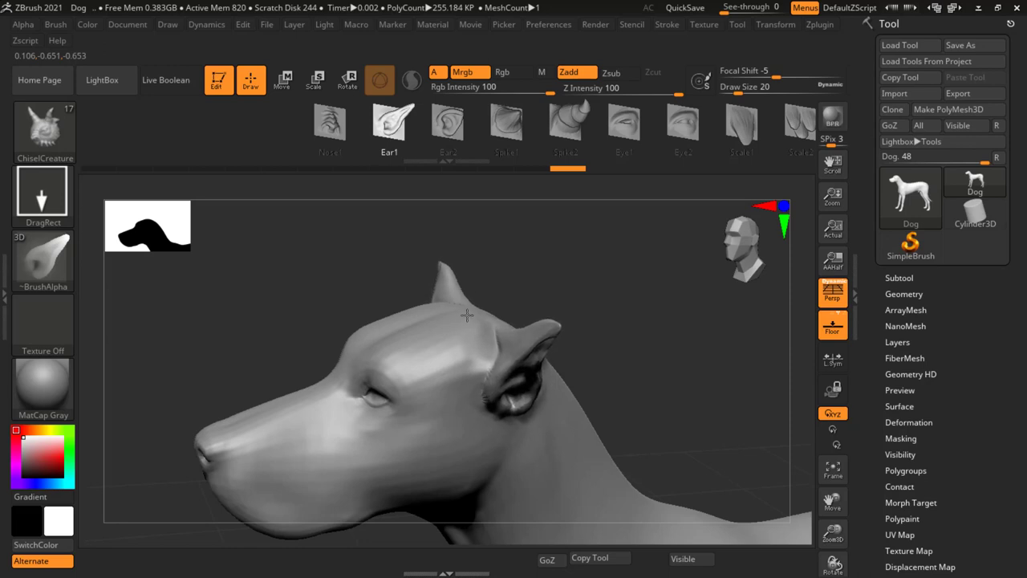
{"action": "left_click_drag", "start_coordinate": [689, 422], "coordinate": [686, 429]}
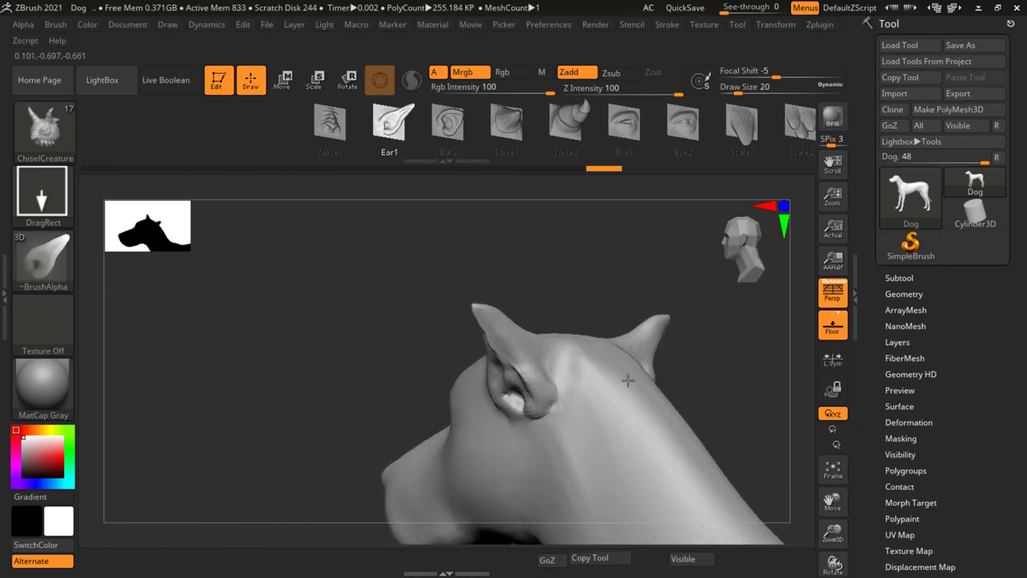
{"action": "left_click_drag", "start_coordinate": [550, 430], "coordinate": [579, 415]}
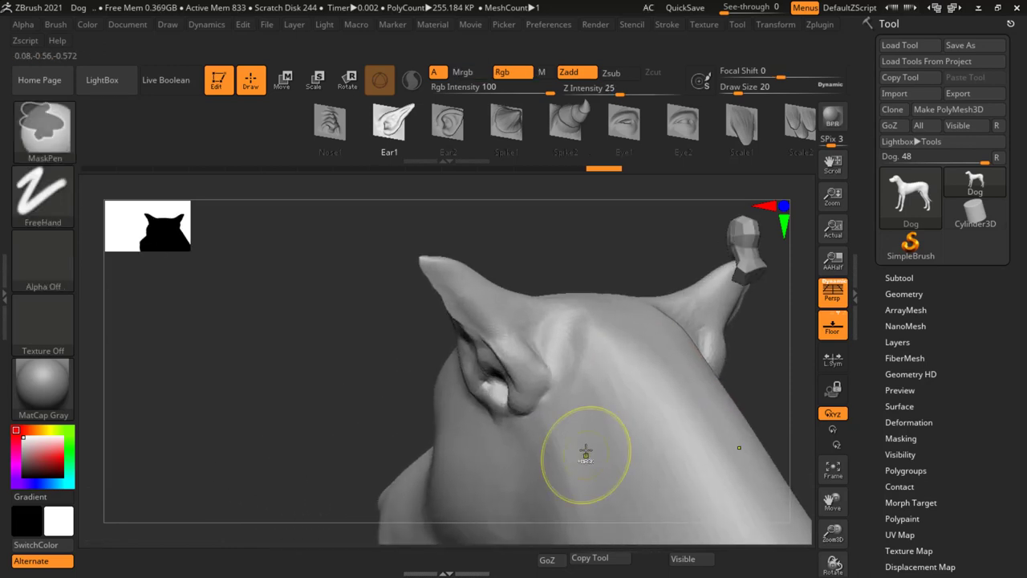
{"action": "mouse_move", "coordinate": [561, 378]}
{"action": "right_mouse_down"}
{"action": "mouse_move", "coordinate": [600, 374]}
{"action": "mouse_move", "coordinate": [598, 401]}
{"action": "mouse_move", "coordinate": [577, 377]}
{"action": "right_mouse_up"}
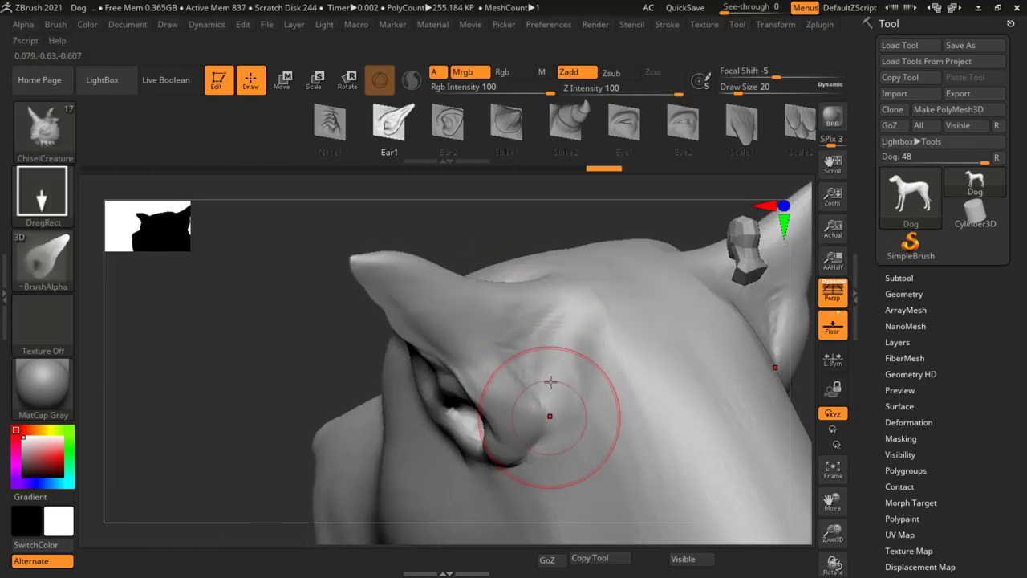
{"action": "mouse_move", "coordinate": [546, 421]}
{"action": "right_mouse_down"}
{"action": "mouse_move", "coordinate": [592, 390]}
{"action": "mouse_move", "coordinate": [654, 386]}
{"action": "mouse_move", "coordinate": [482, 385]}
{"action": "mouse_move", "coordinate": [653, 337]}
{"action": "right_mouse_up"}
{"action": "mouse_move", "coordinate": [642, 408]}
{"action": "right_mouse_down", "text": "ctrl"}
{"action": "mouse_move", "coordinate": [616, 399]}
{"action": "mouse_move", "coordinate": [596, 431]}
{"action": "mouse_move", "coordinate": [614, 436]}
{"action": "mouse_move", "coordinate": [605, 491]}
{"action": "mouse_move", "coordinate": [614, 443]}
{"action": "right_mouse_up", "text": "ctrl"}
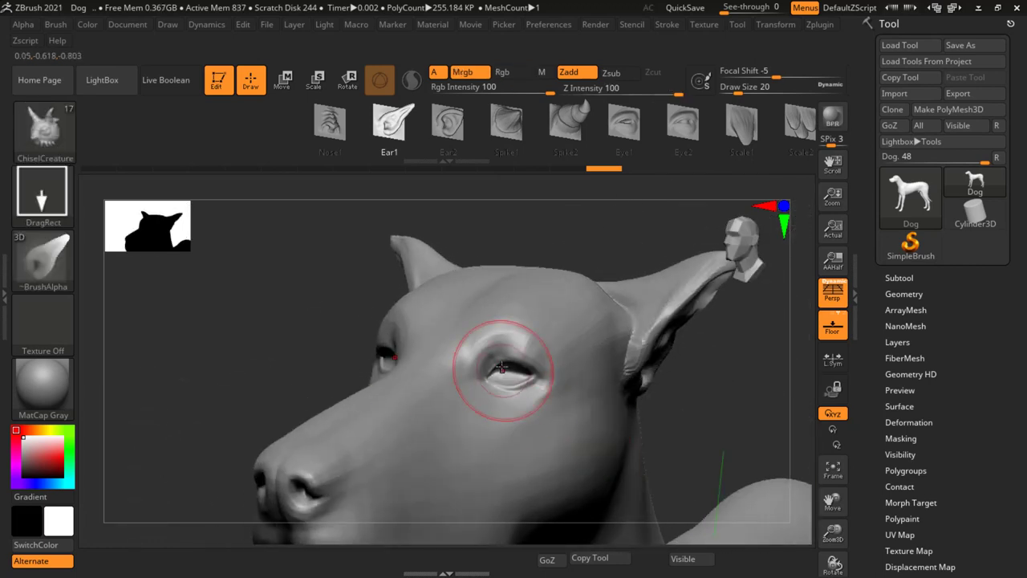
- Smooth out the lower eyelid crease with the brush size reduced to 8
{"action": "mouse_move", "coordinate": [504, 387]}
{"action": "right_mouse_down", "text": "ctrl"}
{"action": "mouse_move", "coordinate": [497, 393]}
{"action": "mouse_move", "coordinate": [562, 364]}
{"action": "right_mouse_up", "text": "ctrl"}
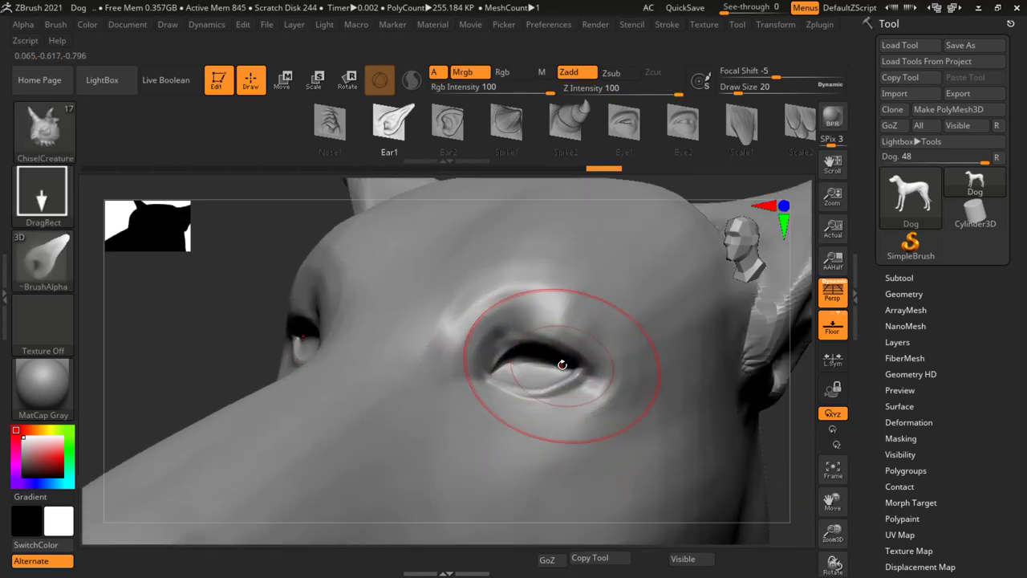
{"action": "left_click_drag", "start_coordinate": [560, 367], "coordinate": [561, 370]}
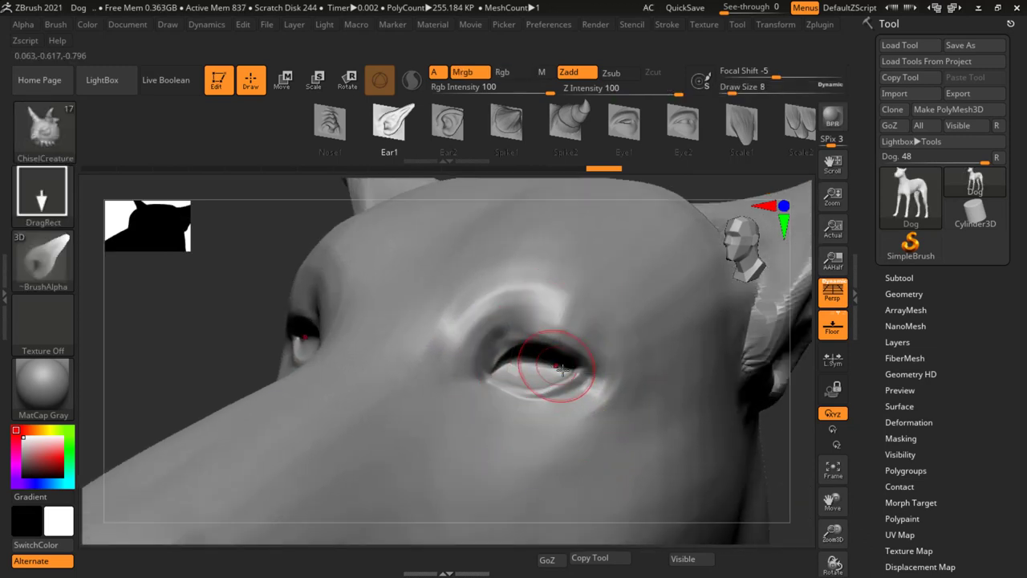
{"action": "key", "text": "shift"}
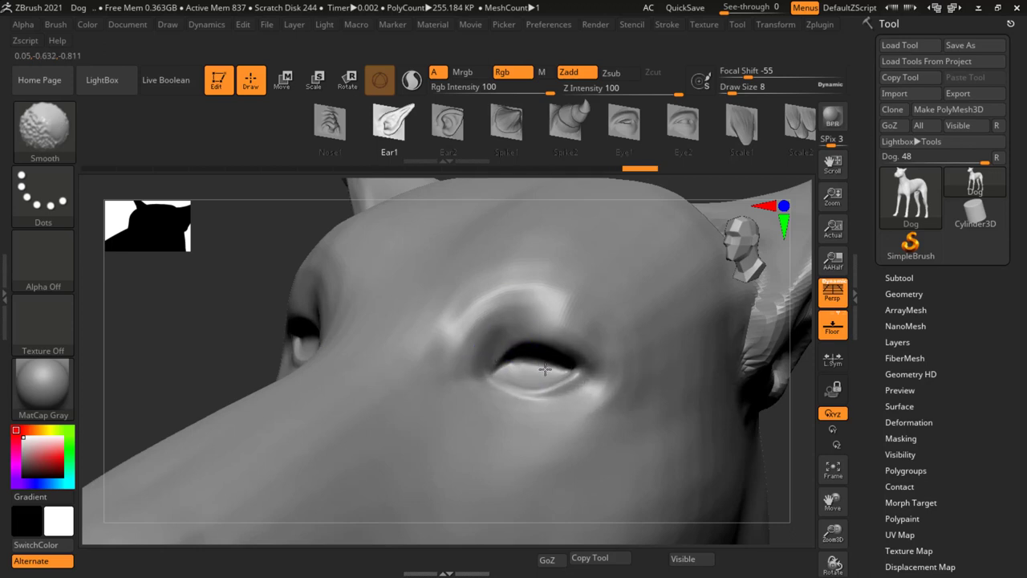
{"action": "left_click_drag", "start_coordinate": [545, 369], "coordinate": [551, 367], "text": "shift"}
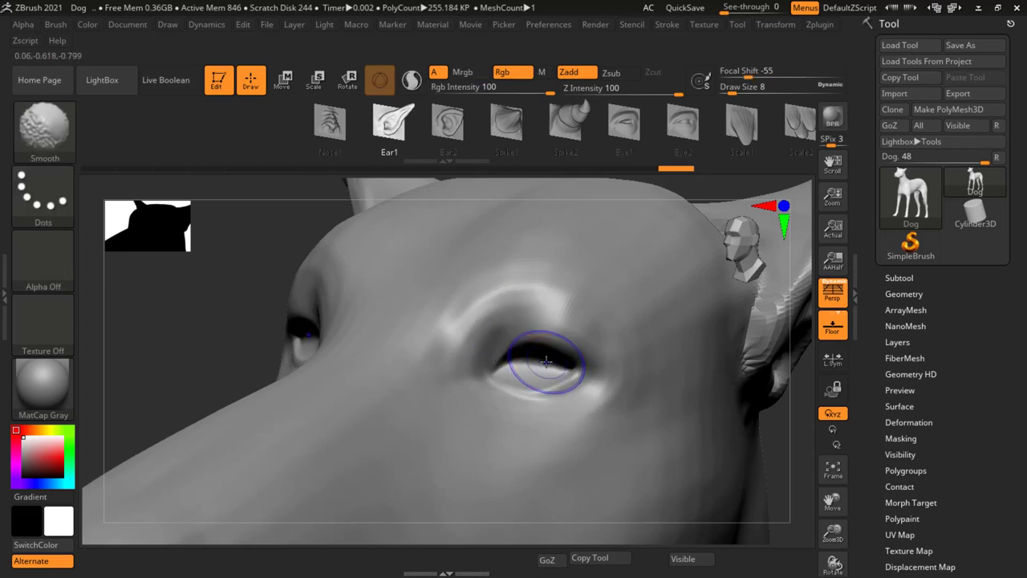
- Drop two subdivision levels and smooth the eye socket rim into a shallow socket
{"action": "key", "text": "shift+d"}
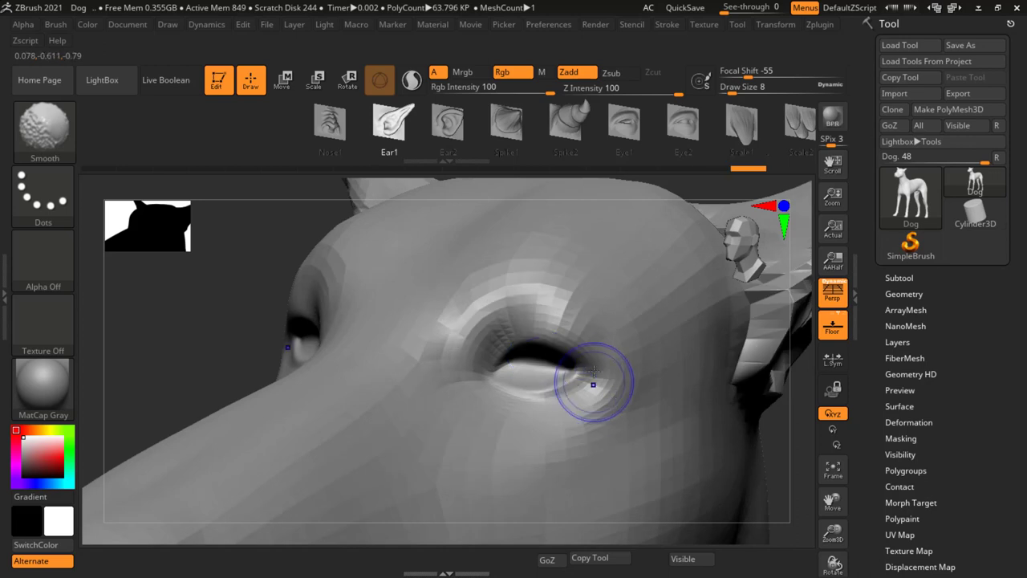
{"action": "key", "text": "shift+d"}
{"action": "key", "text": "shift"}
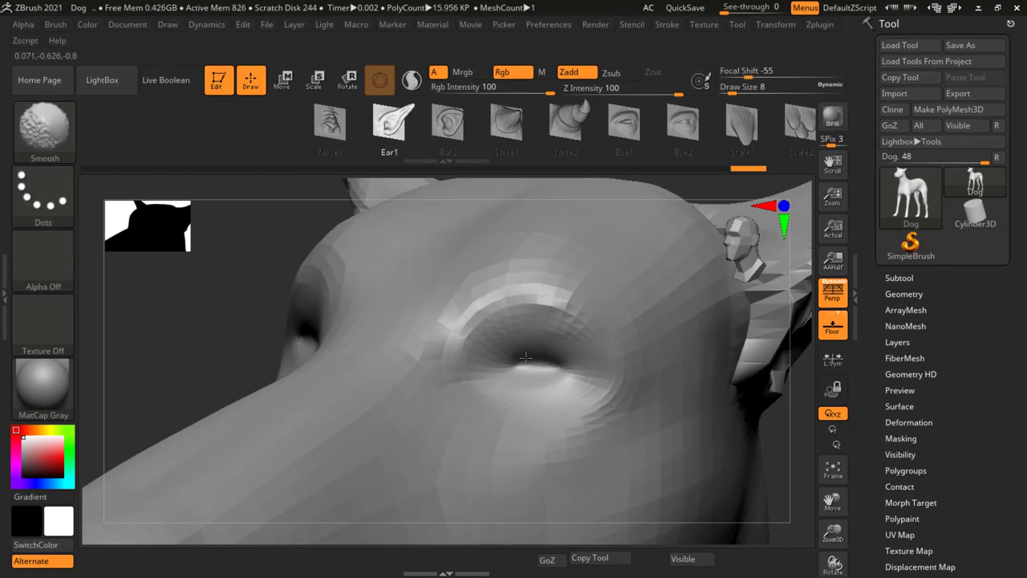
{"action": "left_click_drag", "start_coordinate": [546, 315], "coordinate": [464, 359], "text": "shift"}
{"action": "mouse_move", "coordinate": [554, 310]}
{"action": "left_mouse_down", "text": "shift"}
{"action": "mouse_move", "coordinate": [566, 359]}
{"action": "mouse_move", "coordinate": [567, 338]}
{"action": "left_mouse_up", "text": "shift"}
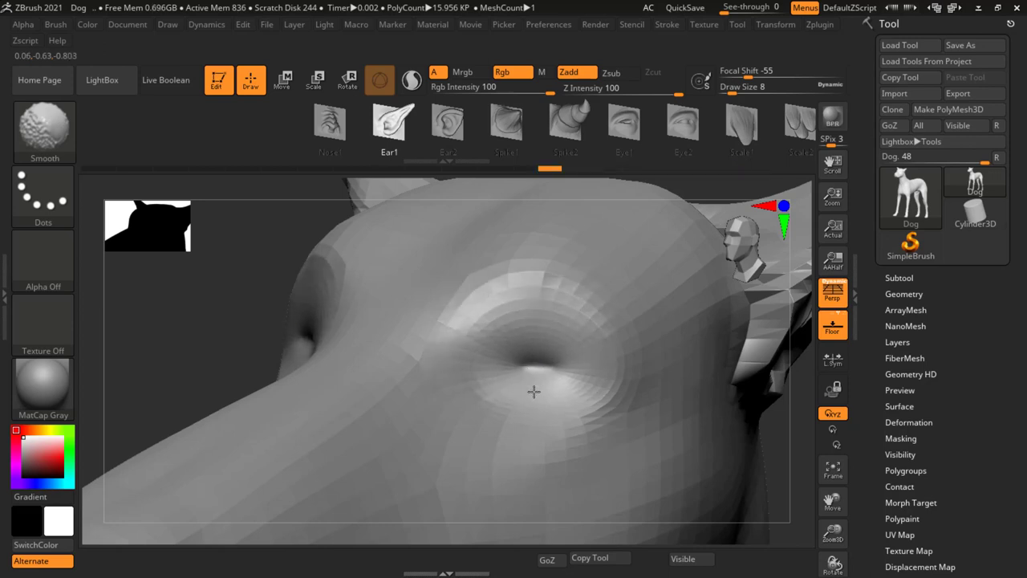
{"action": "mouse_move", "coordinate": [559, 427]}
{"action": "left_mouse_down", "text": "shift"}
{"action": "mouse_move", "coordinate": [522, 301]}
{"action": "mouse_move", "coordinate": [610, 343]}
{"action": "left_mouse_up", "text": "shift"}
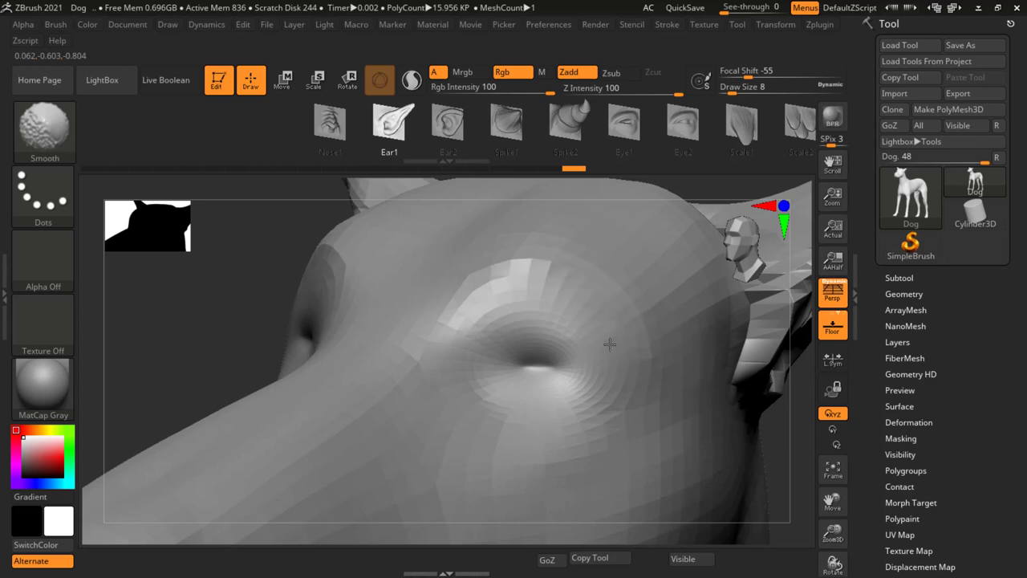
{"action": "key", "text": "d"}
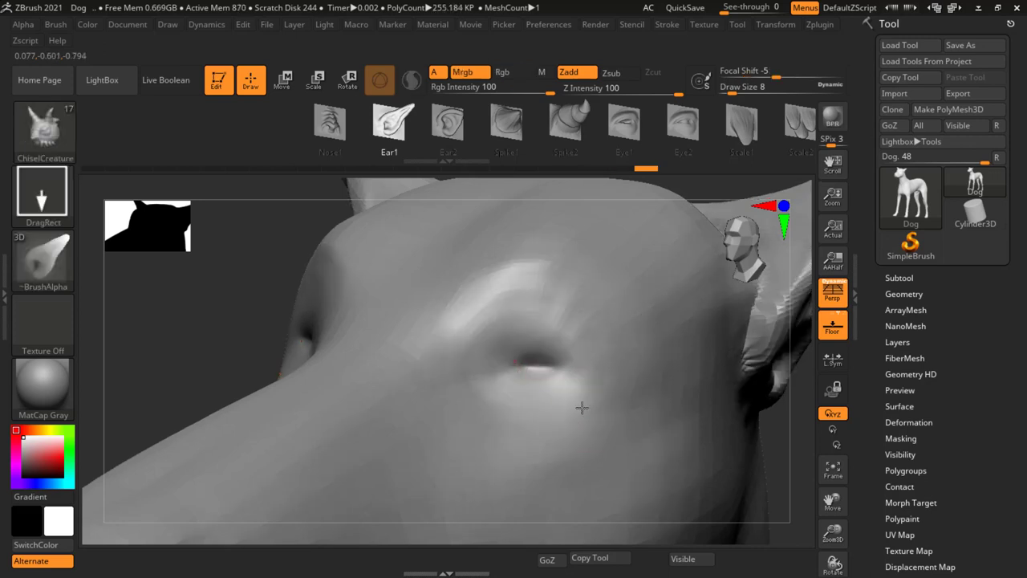
{"action": "mouse_move", "coordinate": [581, 408]}
{"action": "right_mouse_down"}
{"action": "mouse_move", "coordinate": [562, 420]}
{"action": "mouse_move", "coordinate": [577, 404]}
{"action": "right_mouse_up"}
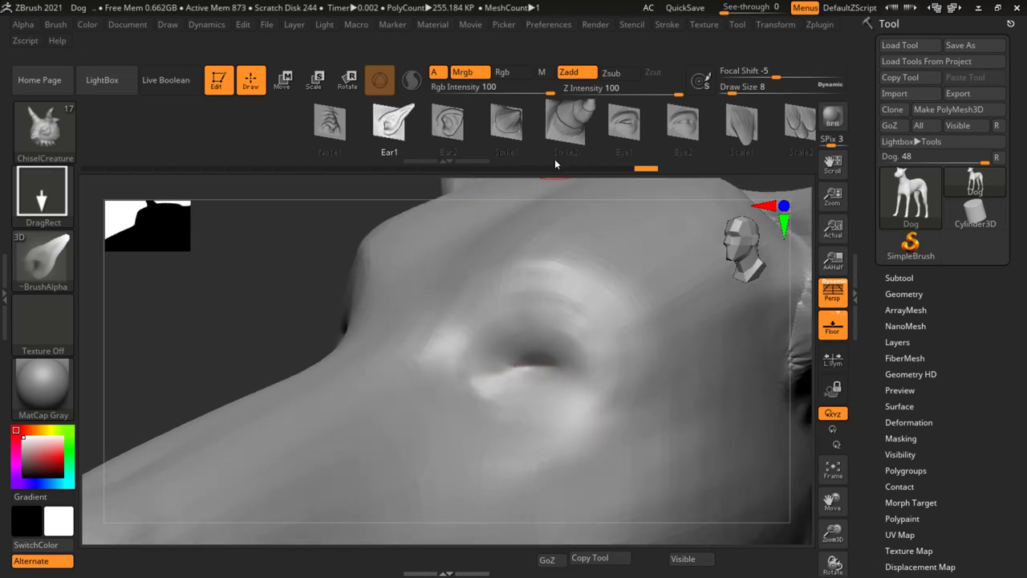
{"action": "left_click_drag", "start_coordinate": [554, 159], "coordinate": [313, 170]}
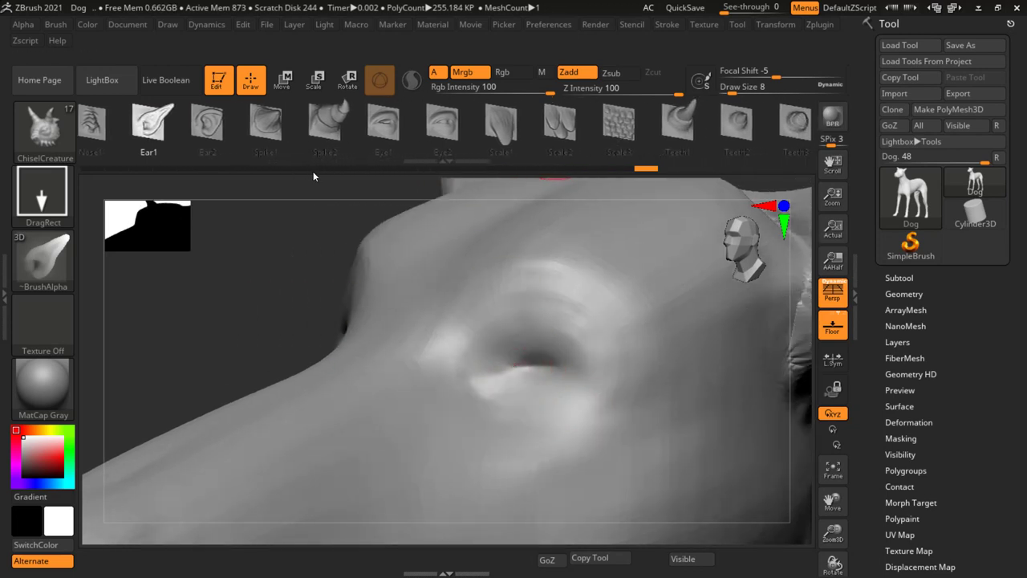
- Stamp a large ChiselCreature Eye1 eye into the socket
{"action": "left_click", "coordinate": [384, 126]}
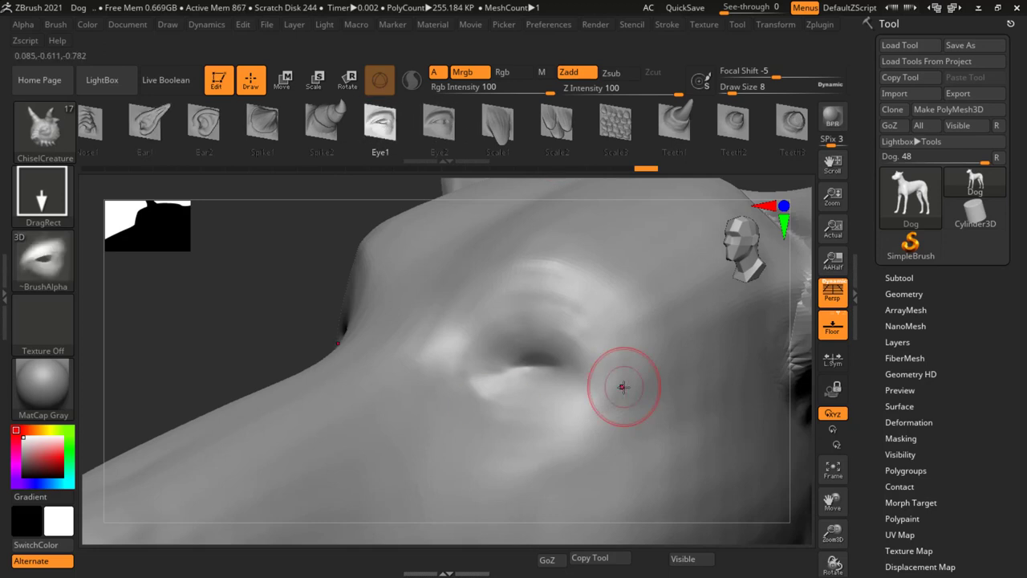
{"action": "mouse_move", "coordinate": [541, 386]}
{"action": "left_mouse_down"}
{"action": "mouse_move", "coordinate": [676, 316]}
{"action": "mouse_move", "coordinate": [586, 199]}
{"action": "left_mouse_up"}
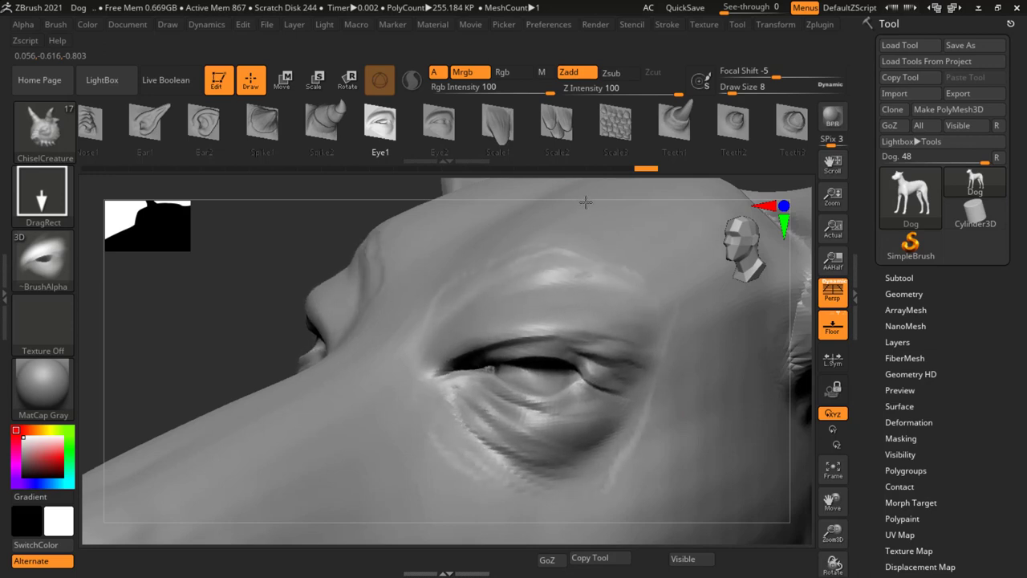
{"action": "key", "text": "f"}
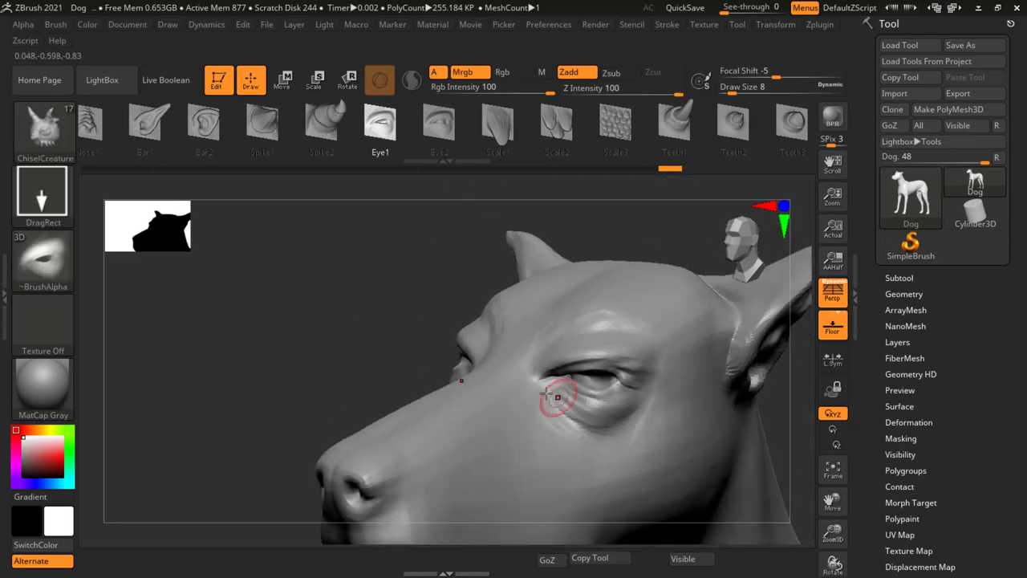
{"action": "right_click_drag", "start_coordinate": [550, 394], "coordinate": [578, 411]}
{"action": "mouse_move", "coordinate": [676, 367]}
{"action": "right_mouse_down"}
{"action": "mouse_move", "coordinate": [644, 422]}
{"action": "mouse_move", "coordinate": [640, 364]}
{"action": "mouse_move", "coordinate": [700, 417]}
{"action": "mouse_move", "coordinate": [669, 428]}
{"action": "right_mouse_up"}
{"action": "mouse_move", "coordinate": [520, 429]}
{"action": "right_mouse_down"}
{"action": "mouse_move", "coordinate": [532, 372]}
{"action": "mouse_move", "coordinate": [538, 454]}
{"action": "mouse_move", "coordinate": [447, 390]}
{"action": "mouse_move", "coordinate": [665, 446]}
{"action": "mouse_move", "coordinate": [682, 465]}
{"action": "right_mouse_up"}
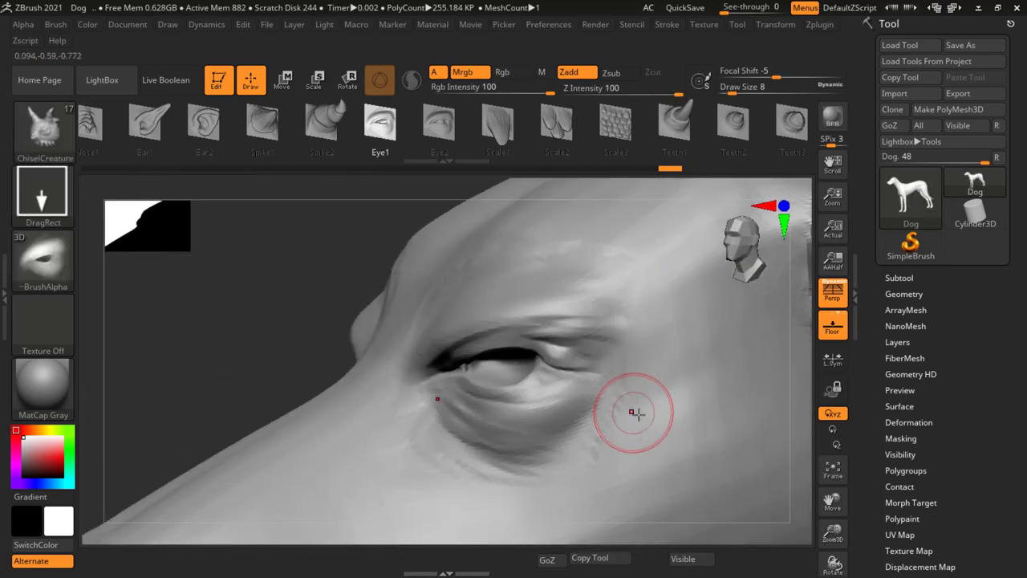
- Smooth the wrinkles beneath the new eye and view the head from the front
{"action": "key", "text": "shift"}
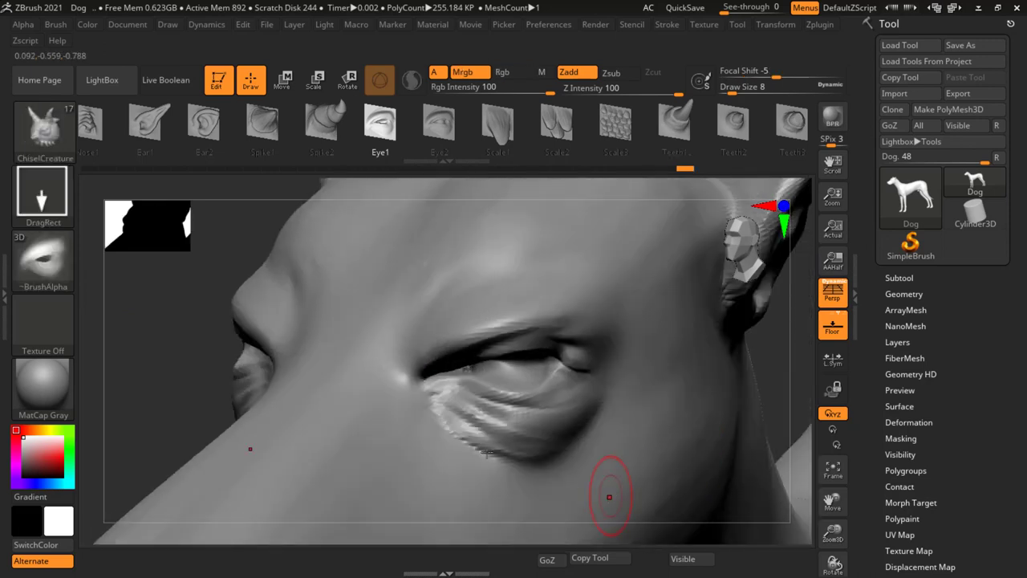
{"action": "left_click_drag", "start_coordinate": [447, 424], "coordinate": [516, 471], "text": "shift"}
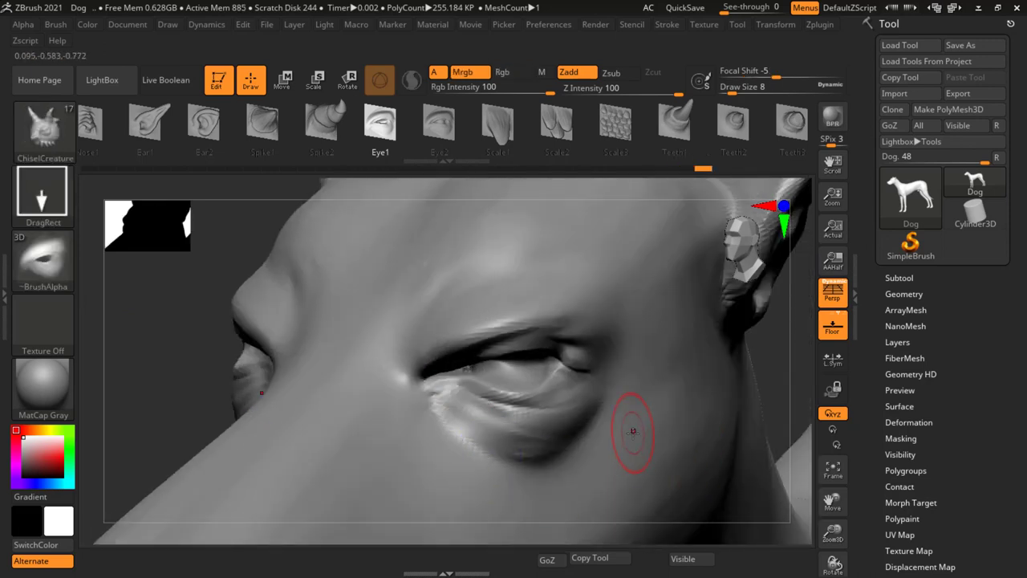
{"action": "mouse_move", "coordinate": [633, 430]}
{"action": "right_mouse_down"}
{"action": "mouse_move", "coordinate": [657, 426]}
{"action": "mouse_move", "coordinate": [649, 401]}
{"action": "mouse_move", "coordinate": [608, 465]}
{"action": "mouse_move", "coordinate": [584, 402]}
{"action": "right_mouse_up"}
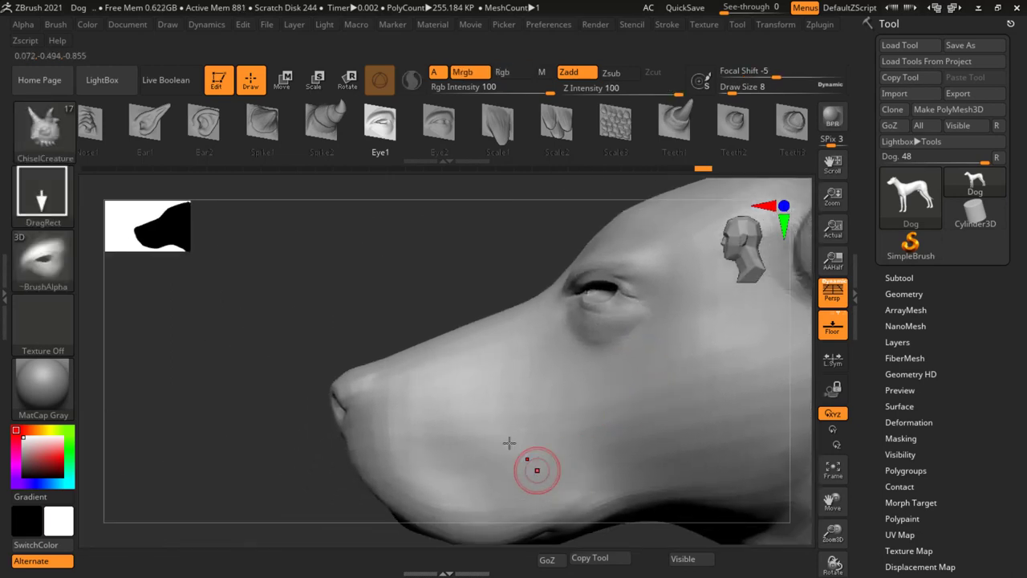
{"action": "mouse_move", "coordinate": [509, 443]}
{"action": "right_mouse_down"}
{"action": "mouse_move", "coordinate": [576, 327]}
{"action": "mouse_move", "coordinate": [564, 374]}
{"action": "right_mouse_up"}
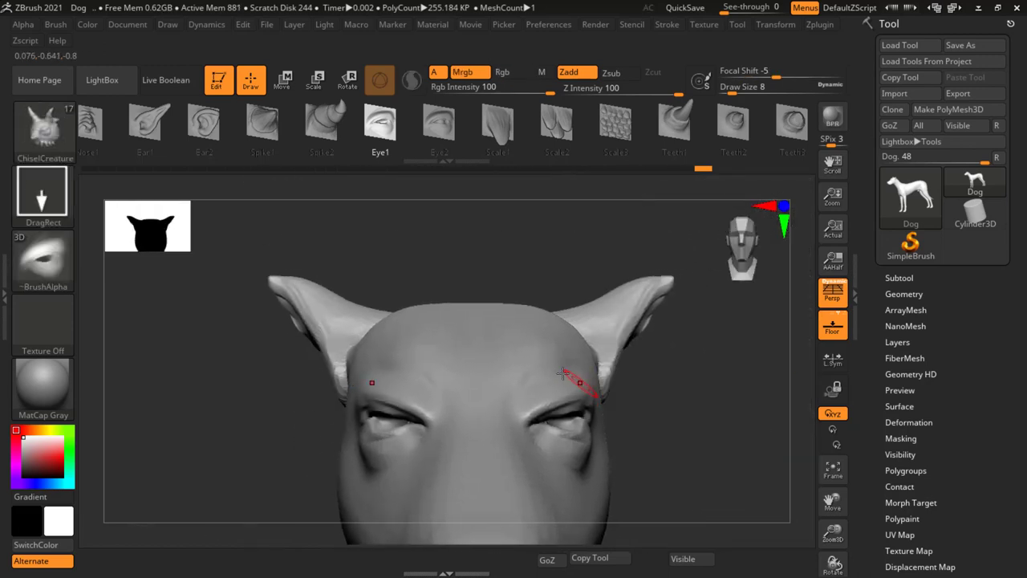
{"action": "right_click_drag", "start_coordinate": [632, 385], "coordinate": [642, 401]}
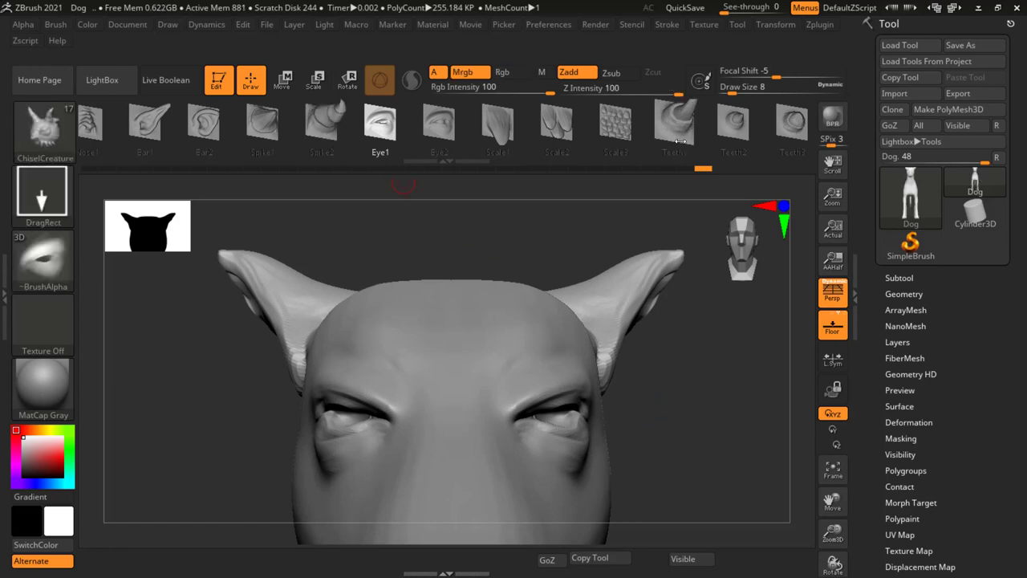
{"action": "left_click_drag", "start_coordinate": [614, 144], "coordinate": [394, 167]}
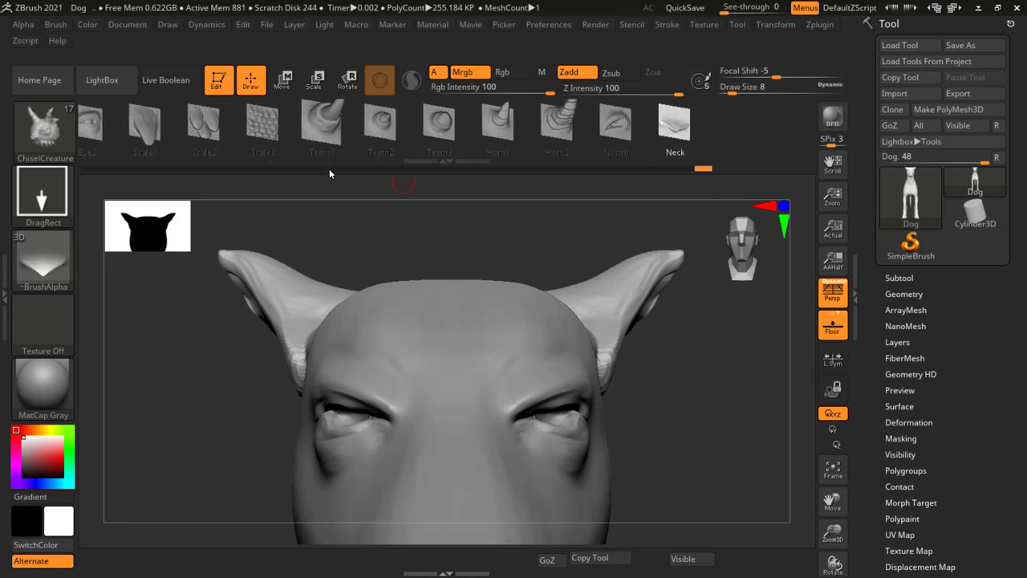
{"action": "mouse_move", "coordinate": [329, 168]}
{"action": "left_mouse_down"}
{"action": "mouse_move", "coordinate": [707, 178]}
{"action": "mouse_move", "coordinate": [484, 160]}
{"action": "left_mouse_up"}
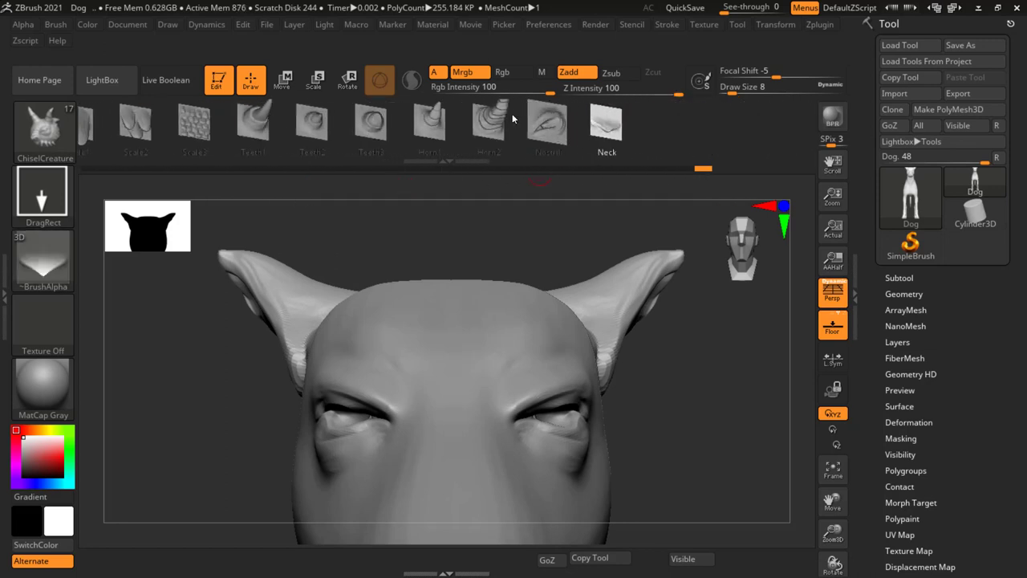
{"action": "left_click_drag", "start_coordinate": [305, 156], "coordinate": [405, 131]}
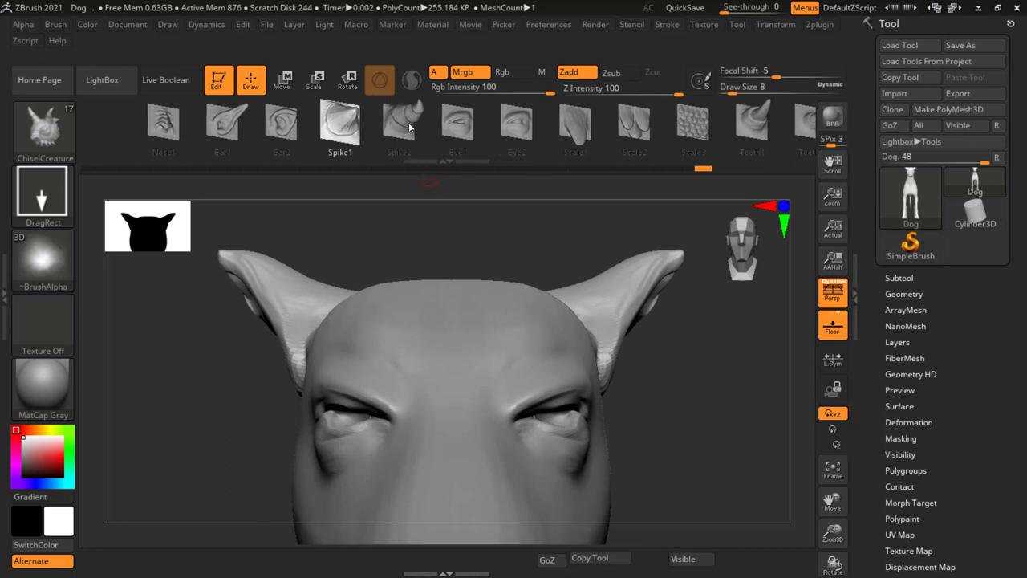
{"action": "left_click", "coordinate": [410, 127]}
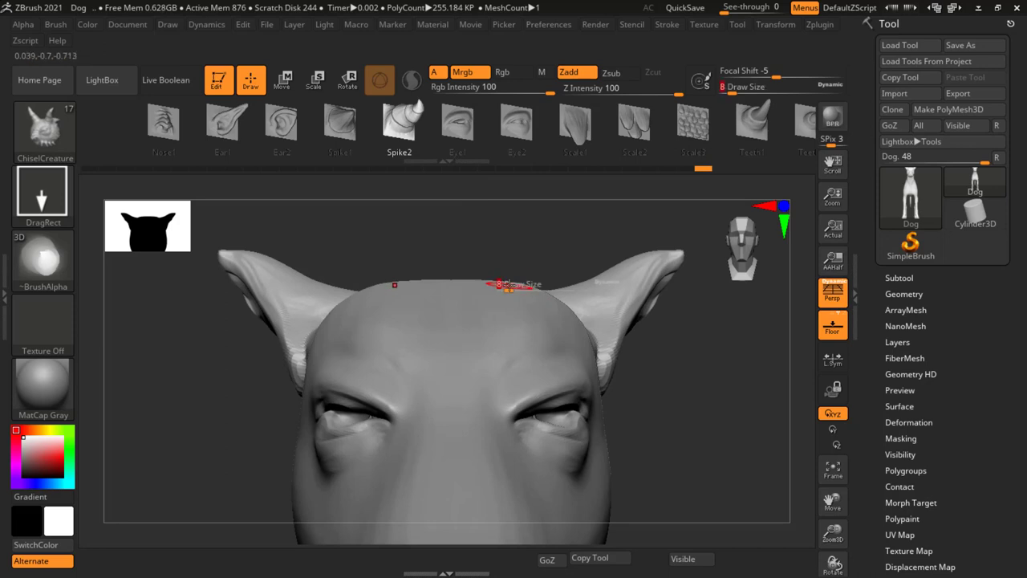
{"action": "mouse_move", "coordinate": [505, 284]}
{"action": "left_mouse_down"}
{"action": "mouse_move", "coordinate": [529, 254]}
{"action": "mouse_move", "coordinate": [548, 258]}
{"action": "left_mouse_up"}
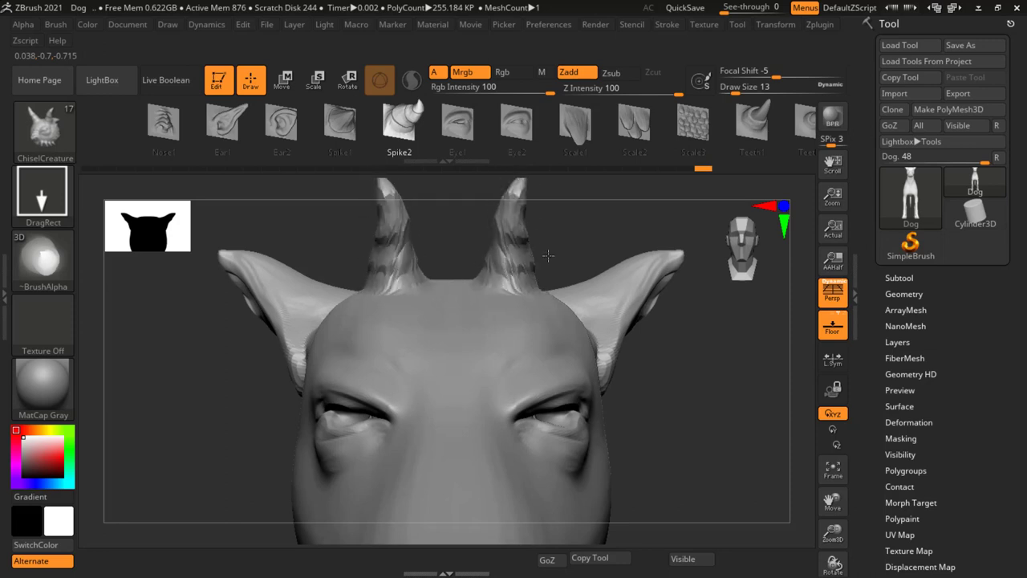
{"action": "mouse_move", "coordinate": [612, 337]}
{"action": "left_mouse_down"}
{"action": "mouse_move", "coordinate": [670, 402]}
{"action": "mouse_move", "coordinate": [645, 381]}
{"action": "left_mouse_up"}
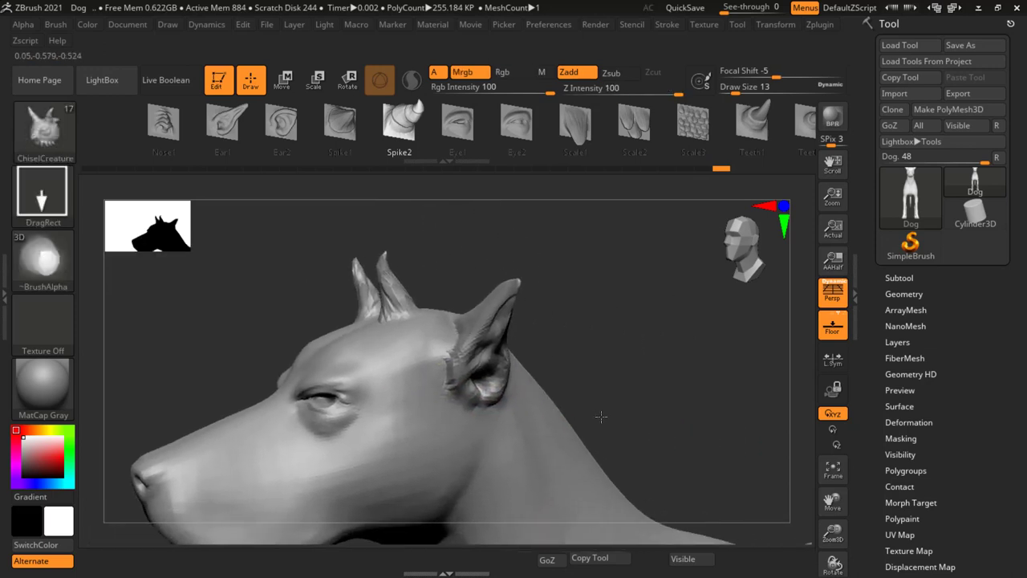
{"action": "left_click_drag", "start_coordinate": [663, 305], "coordinate": [724, 395]}
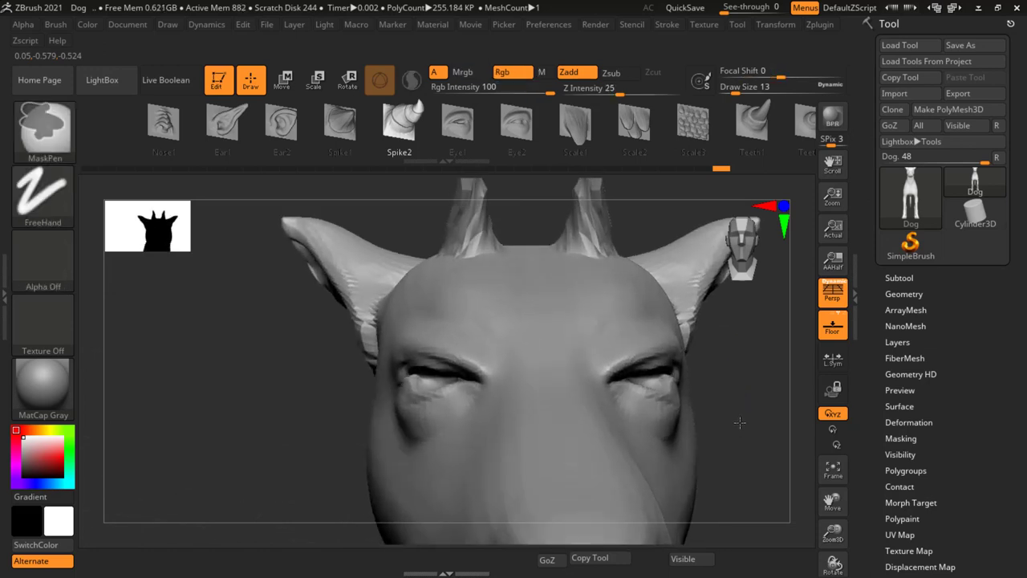
{"action": "right_click_drag", "start_coordinate": [725, 395], "coordinate": [739, 431], "text": "ctrl"}
{"action": "mouse_move", "coordinate": [738, 431]}
{"action": "left_mouse_down"}
{"action": "mouse_move", "coordinate": [714, 443]}
{"action": "mouse_move", "coordinate": [614, 407]}
{"action": "mouse_move", "coordinate": [600, 353]}
{"action": "mouse_move", "coordinate": [581, 347]}
{"action": "left_mouse_up"}
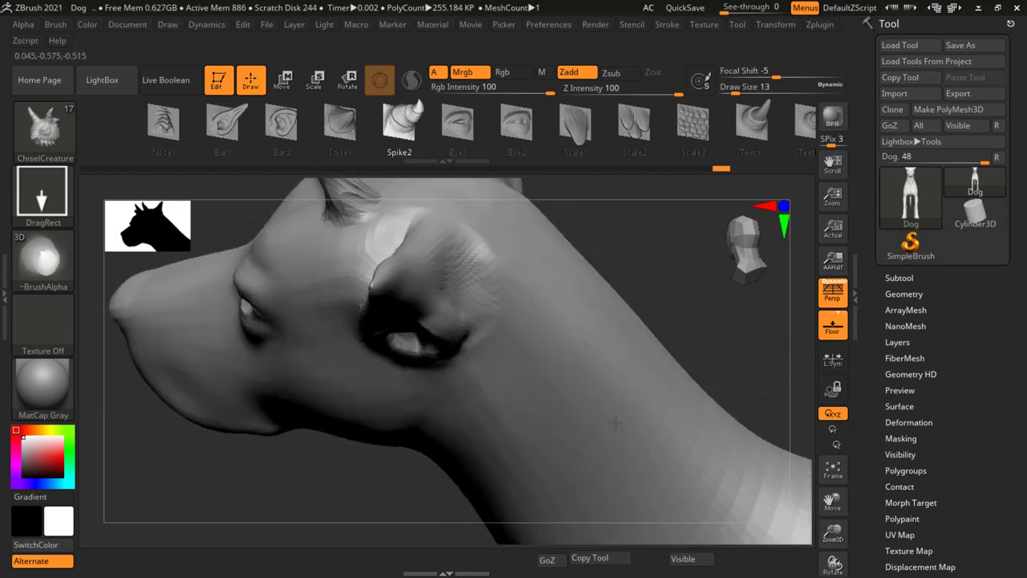
- Stamp Scale3 scales along the back and side of the neck, adding a second row below
{"action": "left_click", "coordinate": [692, 126]}
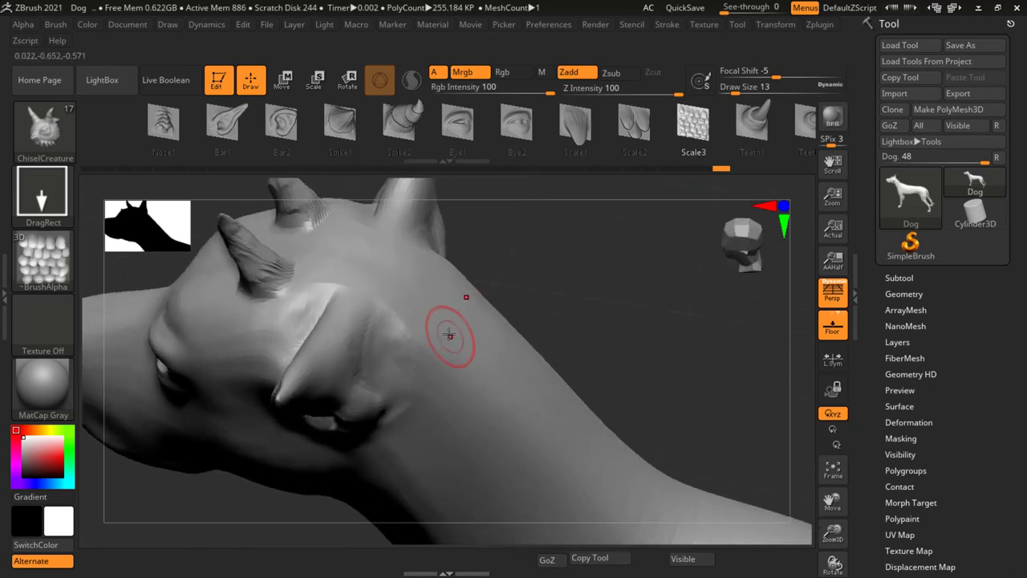
{"action": "left_click_drag", "start_coordinate": [433, 330], "coordinate": [349, 286]}
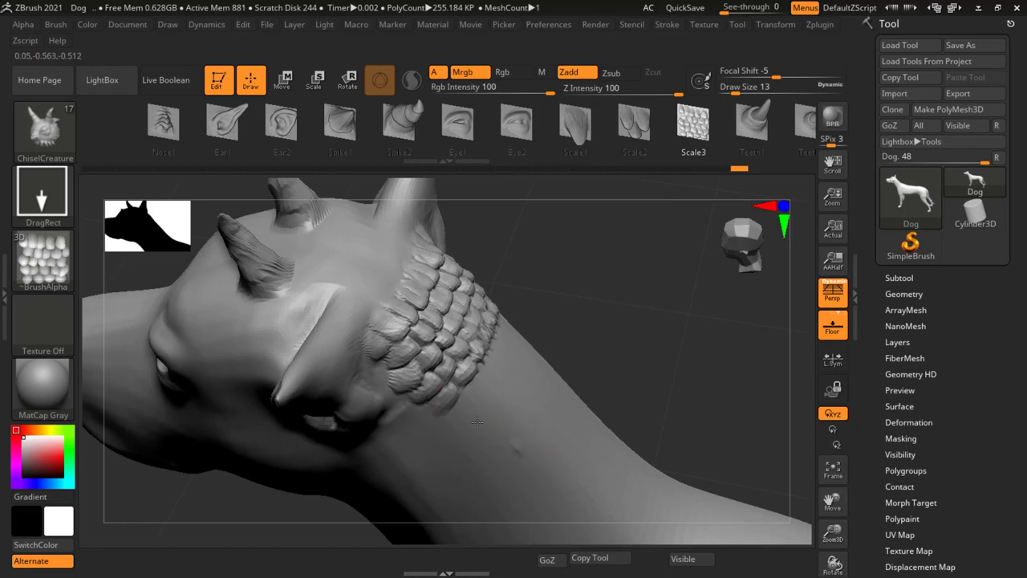
{"action": "mouse_move", "coordinate": [476, 422]}
{"action": "left_mouse_down"}
{"action": "mouse_move", "coordinate": [572, 315]}
{"action": "mouse_move", "coordinate": [423, 368]}
{"action": "mouse_move", "coordinate": [406, 330]}
{"action": "left_mouse_up"}
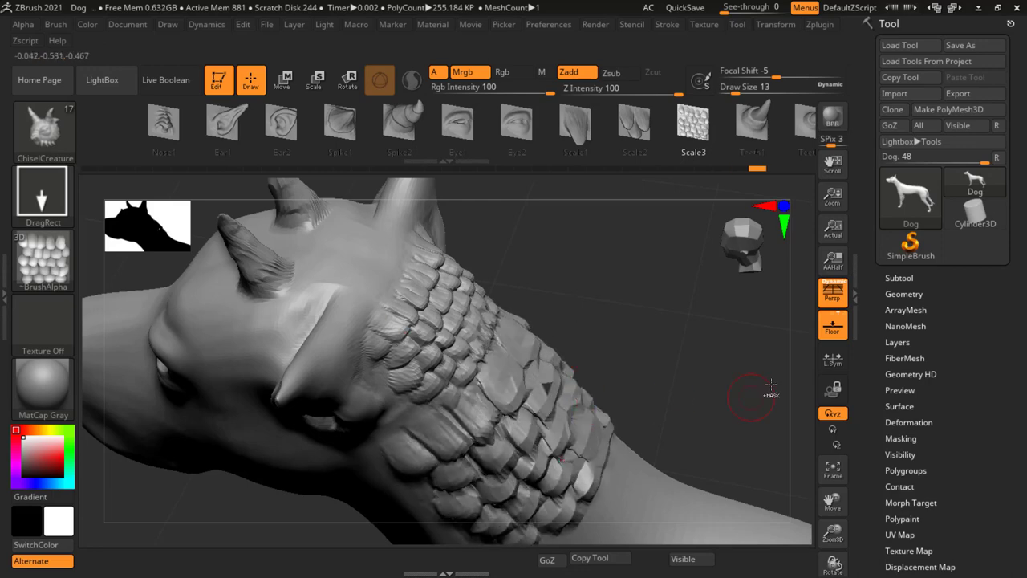
{"action": "mouse_move", "coordinate": [770, 385]}
{"action": "right_mouse_down", "text": "ctrl"}
{"action": "mouse_move", "coordinate": [746, 377]}
{"action": "mouse_move", "coordinate": [667, 407]}
{"action": "right_mouse_up", "text": "ctrl"}
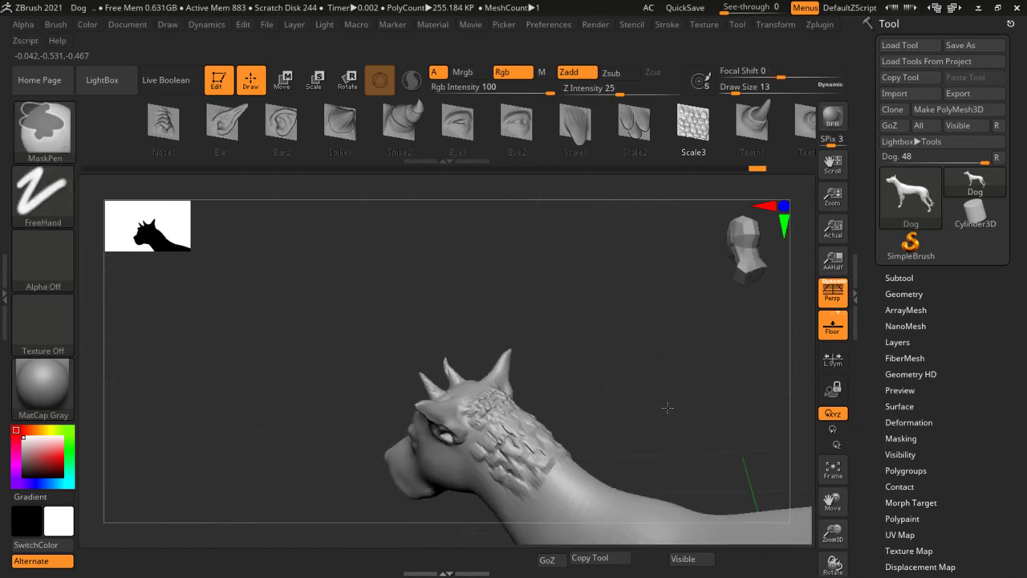
{"action": "left_click_drag", "start_coordinate": [681, 474], "coordinate": [450, 377]}
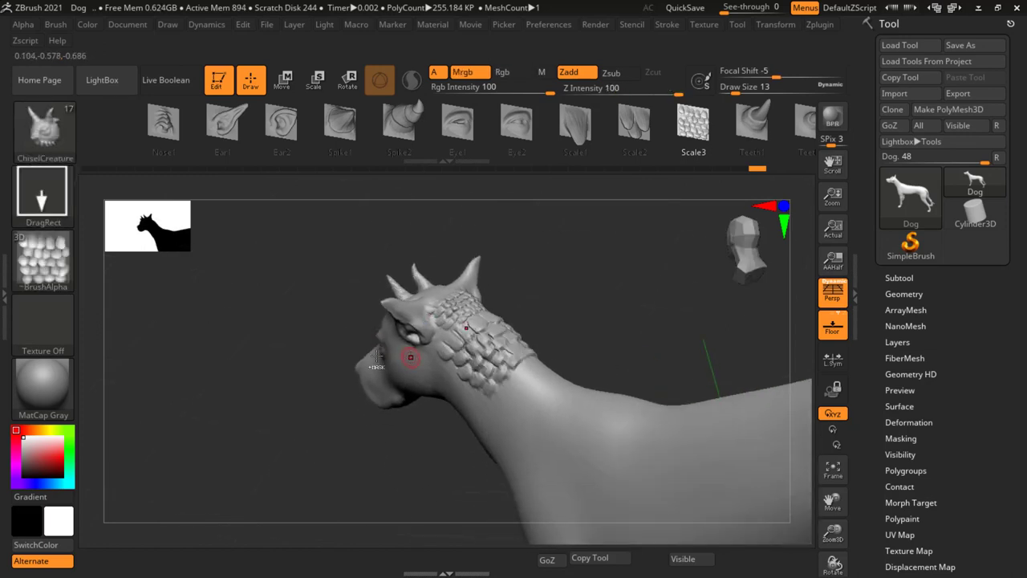
{"action": "mouse_move", "coordinate": [377, 355]}
{"action": "right_mouse_down", "text": "ctrl"}
{"action": "mouse_move", "coordinate": [420, 408]}
{"action": "mouse_move", "coordinate": [521, 393]}
{"action": "right_mouse_up", "text": "ctrl"}
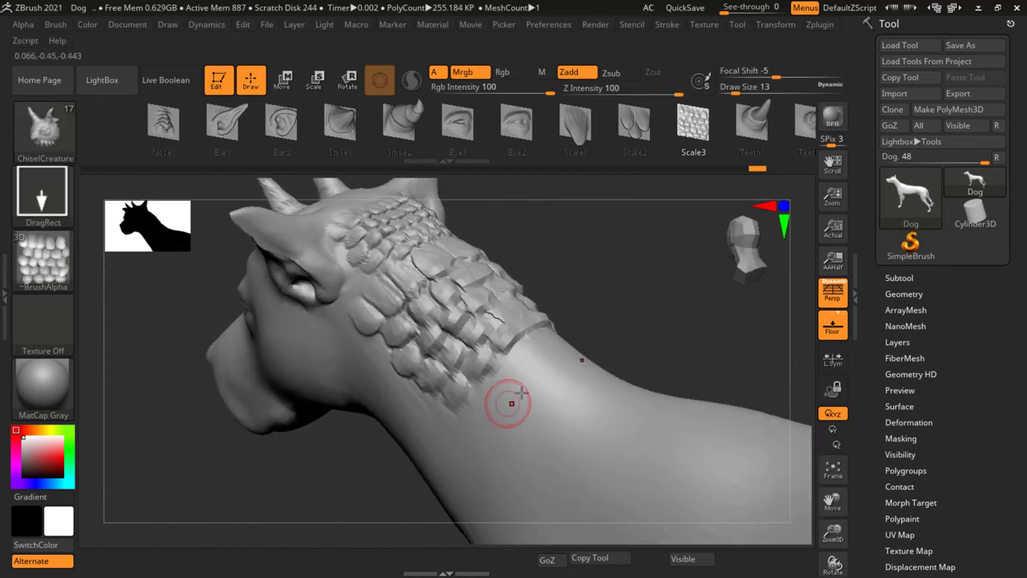
{"action": "left_click_drag", "start_coordinate": [524, 375], "coordinate": [499, 259]}
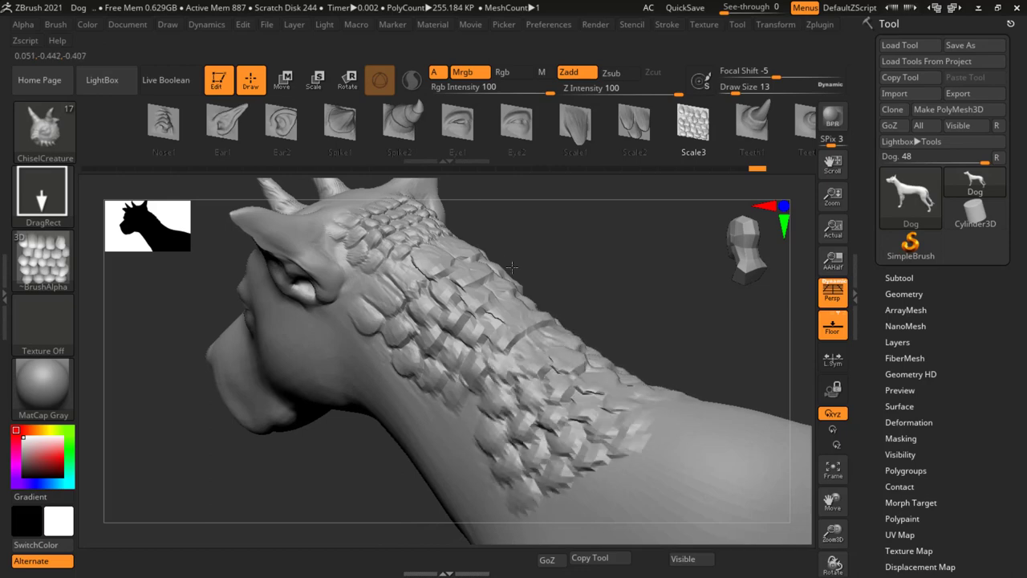
{"action": "mouse_move", "coordinate": [679, 334]}
{"action": "right_mouse_down", "text": "ctrl"}
{"action": "mouse_move", "coordinate": [589, 310]}
{"action": "mouse_move", "coordinate": [359, 453]}
{"action": "mouse_move", "coordinate": [385, 447]}
{"action": "mouse_move", "coordinate": [349, 432]}
{"action": "mouse_move", "coordinate": [471, 502]}
{"action": "right_mouse_up", "text": "ctrl"}
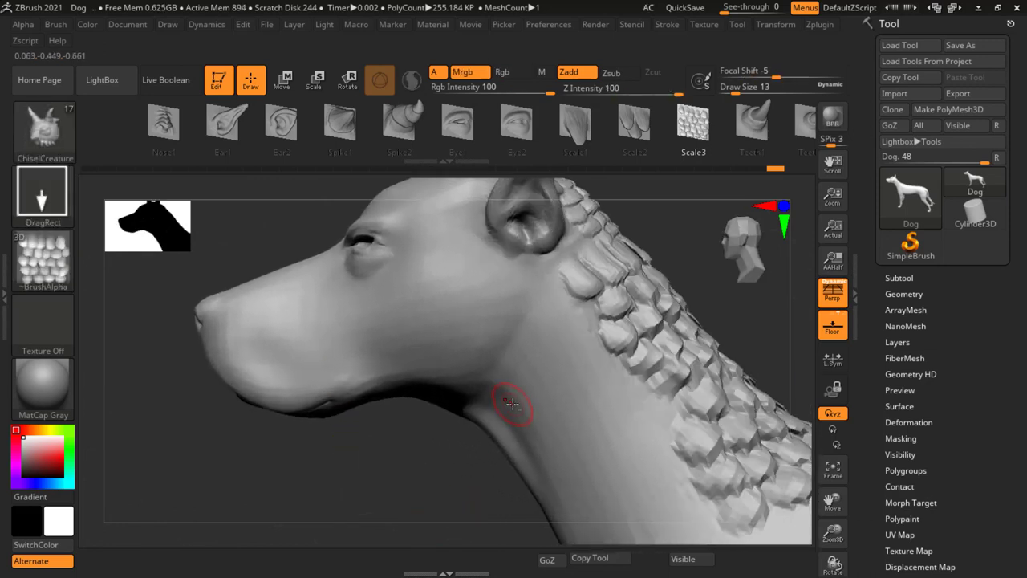
{"action": "right_click_drag", "start_coordinate": [514, 405], "coordinate": [496, 430]}
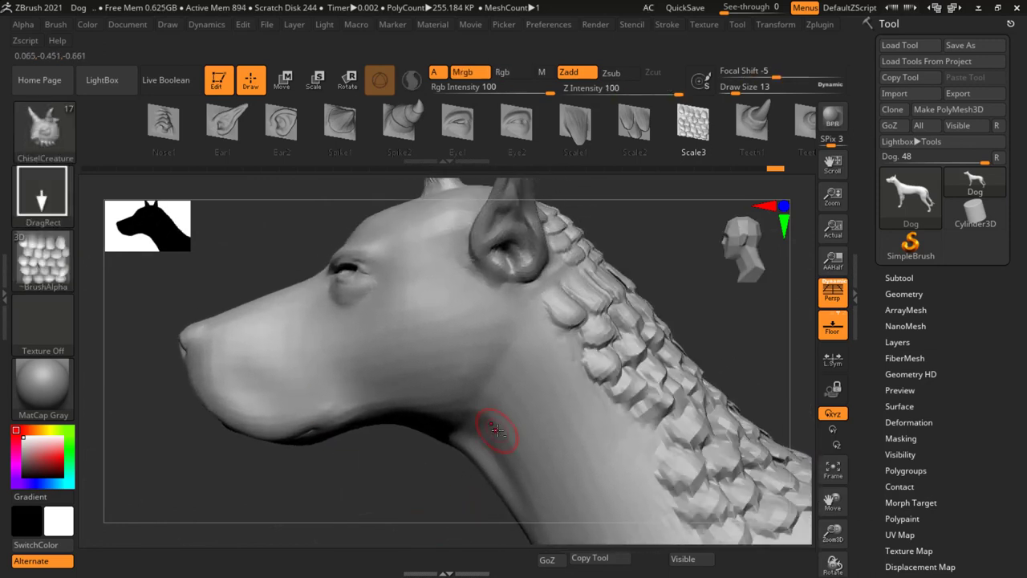
- Insert Scale1 flaps on the cheek and a large jowl from the nose past the jaw
{"action": "left_click", "coordinate": [575, 132]}
{"action": "left_click_drag", "start_coordinate": [442, 307], "coordinate": [455, 242]}
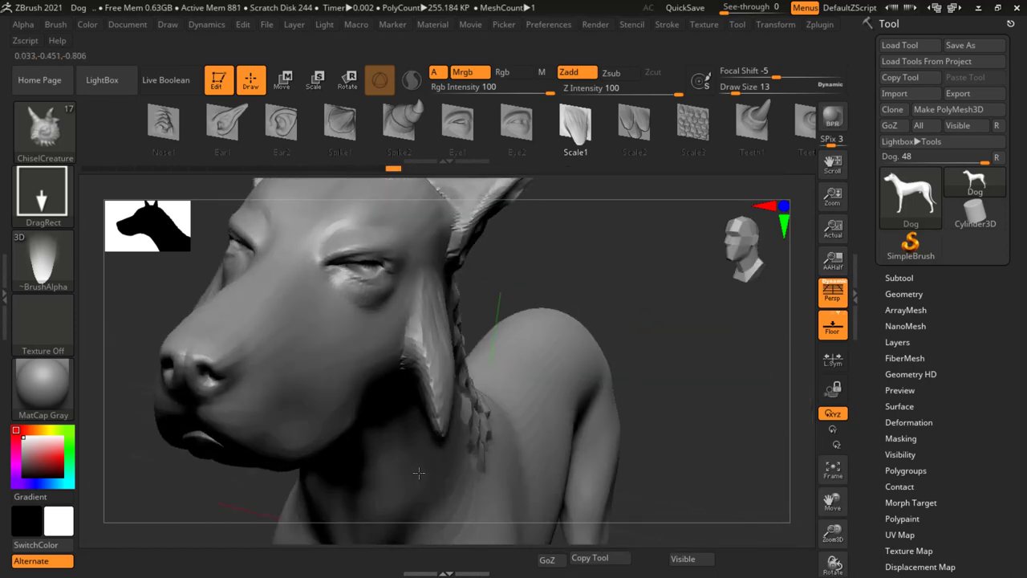
{"action": "left_click_drag", "start_coordinate": [358, 442], "coordinate": [648, 397]}
{"action": "key", "text": "f"}
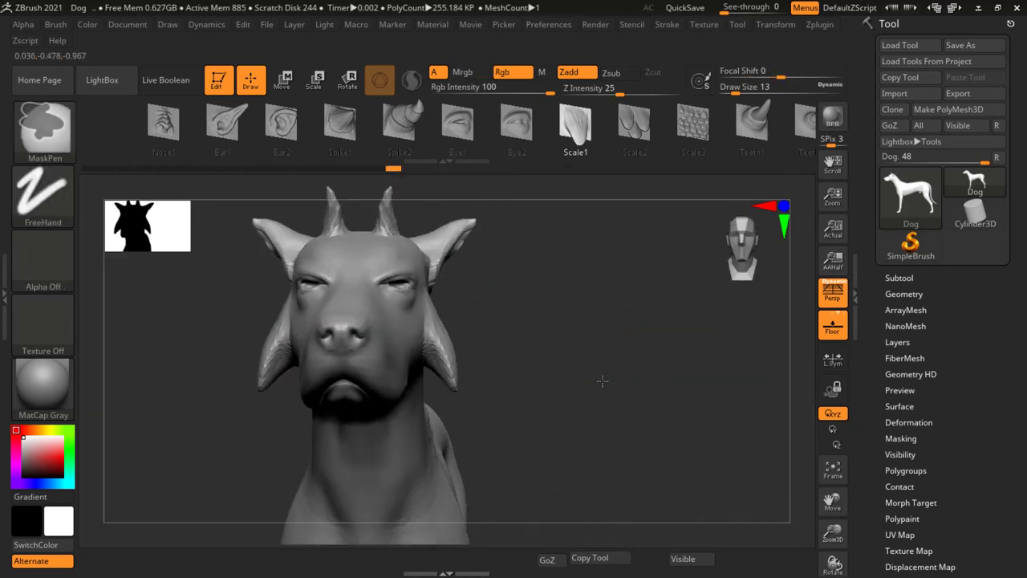
{"action": "mouse_move", "coordinate": [541, 351]}
{"action": "left_mouse_down", "text": "alt"}
{"action": "mouse_move", "coordinate": [671, 342]}
{"action": "mouse_move", "coordinate": [587, 365]}
{"action": "left_mouse_up", "text": "alt"}
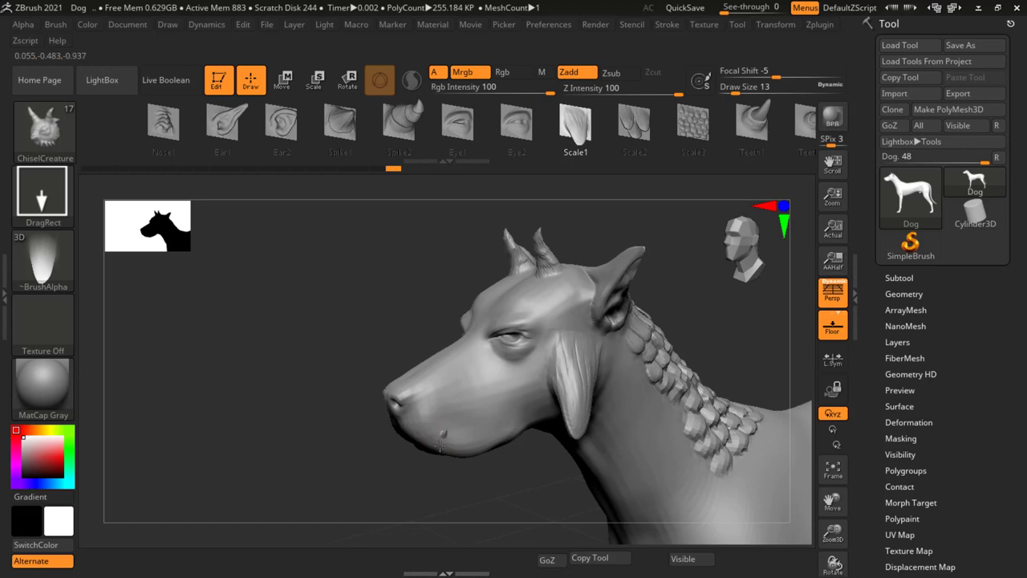
{"action": "left_click_drag", "start_coordinate": [418, 465], "coordinate": [402, 397]}
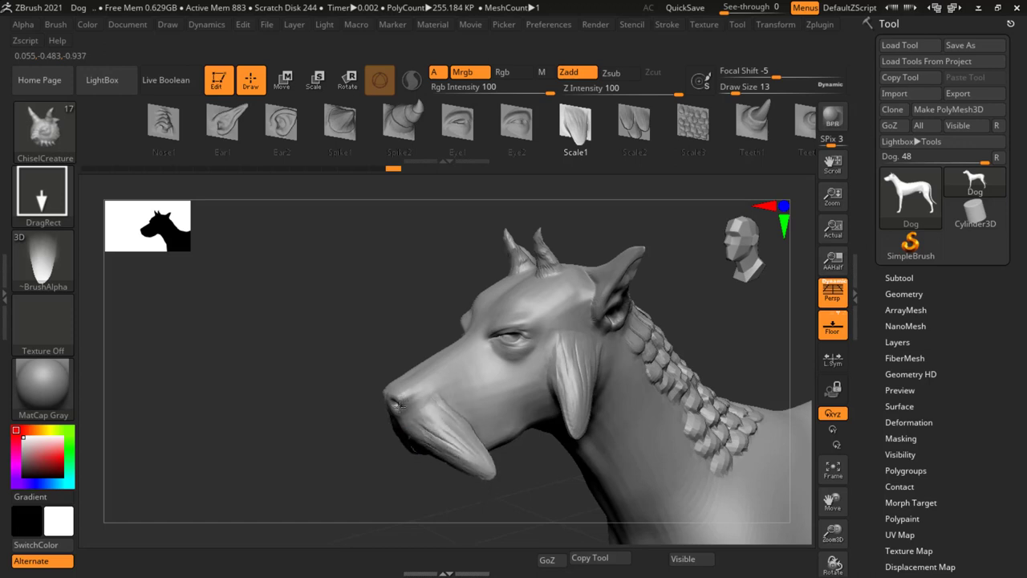
{"action": "mouse_move", "coordinate": [308, 307]}
{"action": "left_mouse_down"}
{"action": "mouse_move", "coordinate": [314, 418]}
{"action": "mouse_move", "coordinate": [442, 327]}
{"action": "mouse_move", "coordinate": [437, 443]}
{"action": "mouse_move", "coordinate": [675, 363]}
{"action": "mouse_move", "coordinate": [706, 265]}
{"action": "left_mouse_up"}
{"action": "left_click_drag", "start_coordinate": [725, 157], "coordinate": [331, 172]}
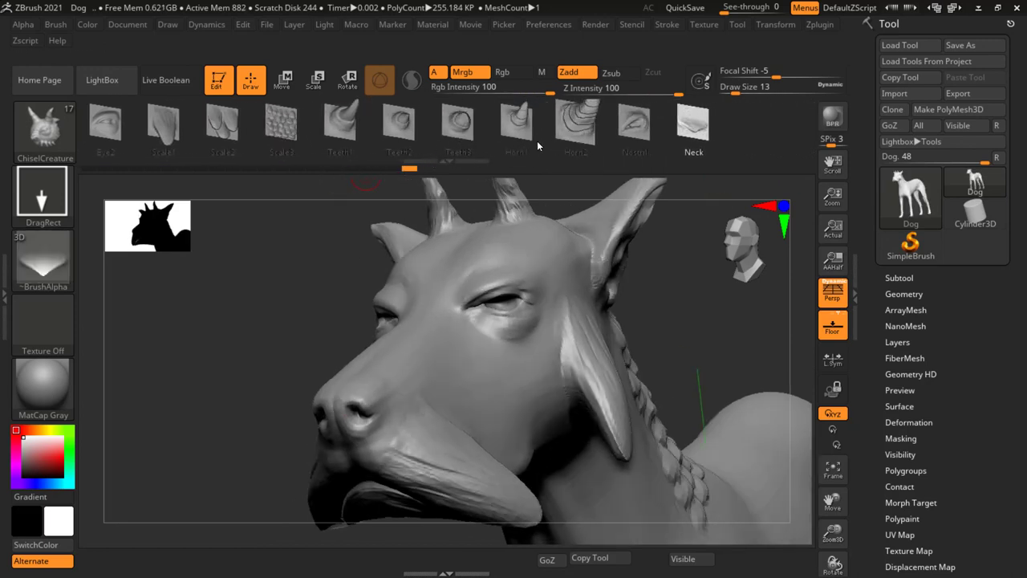
- Insert Teeth1 fangs on the lower jaw, then shrink and position them
{"action": "left_click", "coordinate": [345, 128]}
{"action": "mouse_move", "coordinate": [436, 314]}
{"action": "left_mouse_down"}
{"action": "mouse_move", "coordinate": [551, 352]}
{"action": "mouse_move", "coordinate": [459, 238]}
{"action": "mouse_move", "coordinate": [493, 275]}
{"action": "left_mouse_up"}
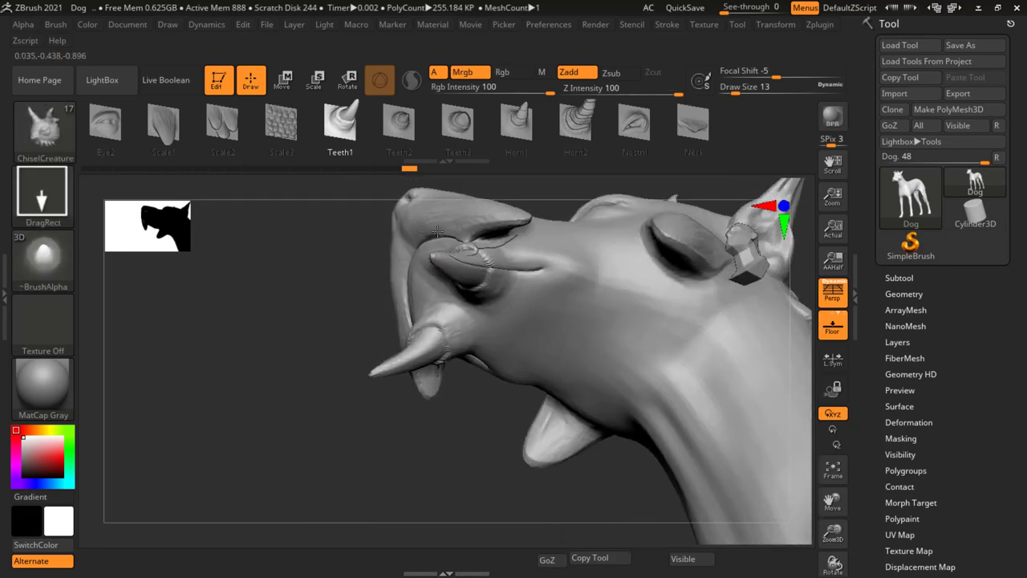
{"action": "left_click_drag", "start_coordinate": [437, 232], "coordinate": [456, 280]}
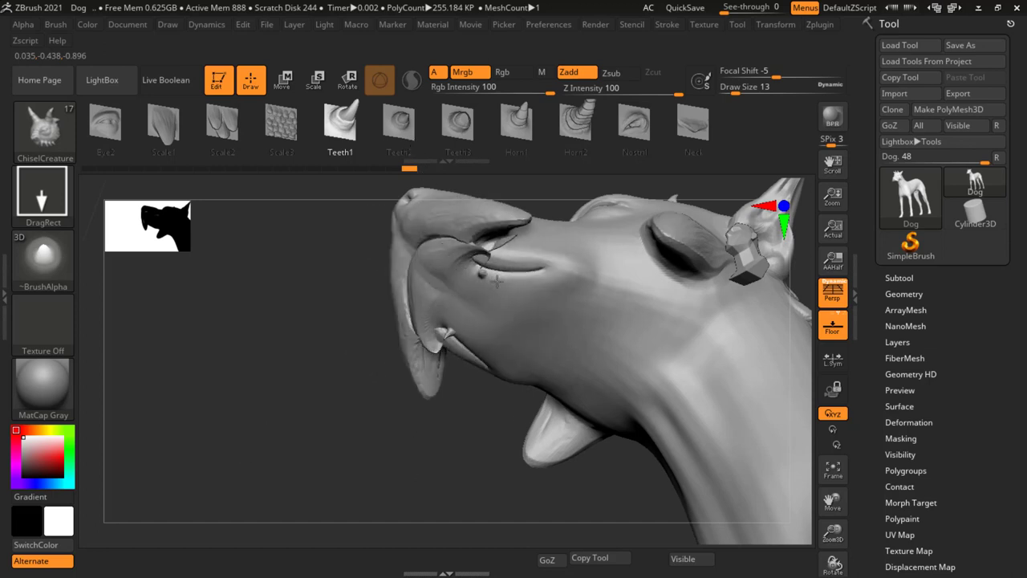
{"action": "left_click_drag", "start_coordinate": [430, 222], "coordinate": [443, 279]}
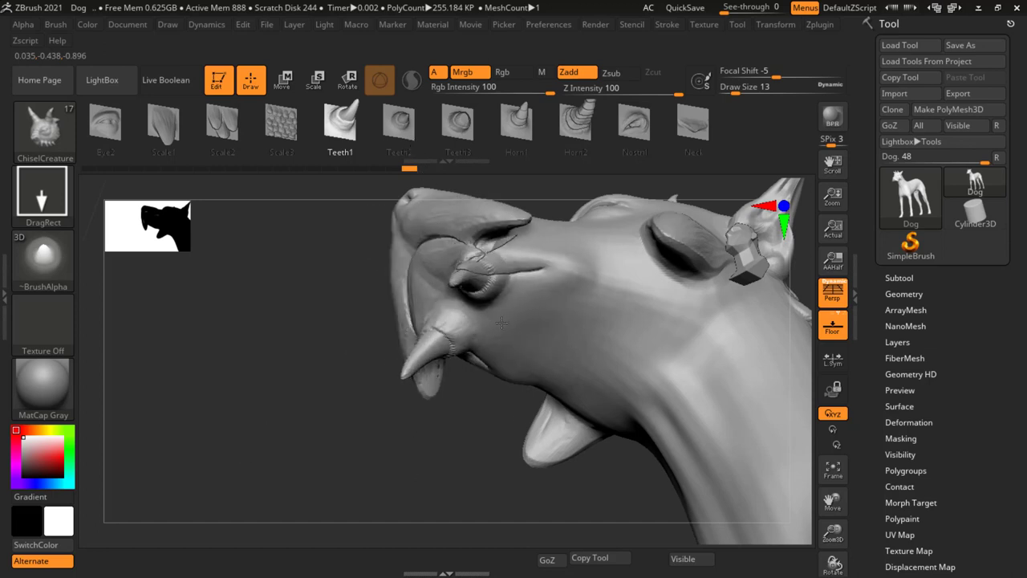
{"action": "left_click_drag", "start_coordinate": [528, 335], "coordinate": [514, 309]}
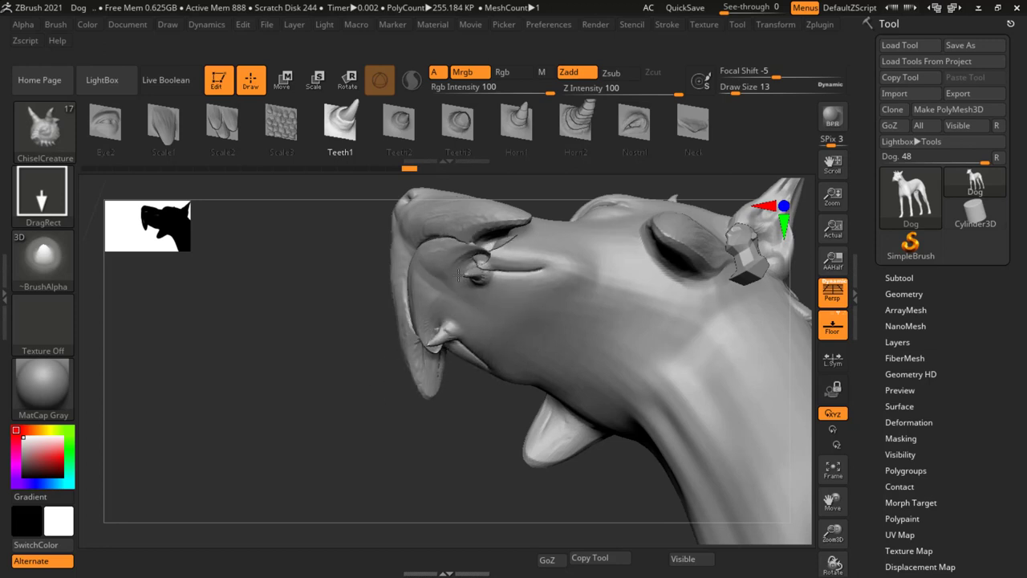
{"action": "left_click_drag", "start_coordinate": [334, 311], "coordinate": [365, 379]}
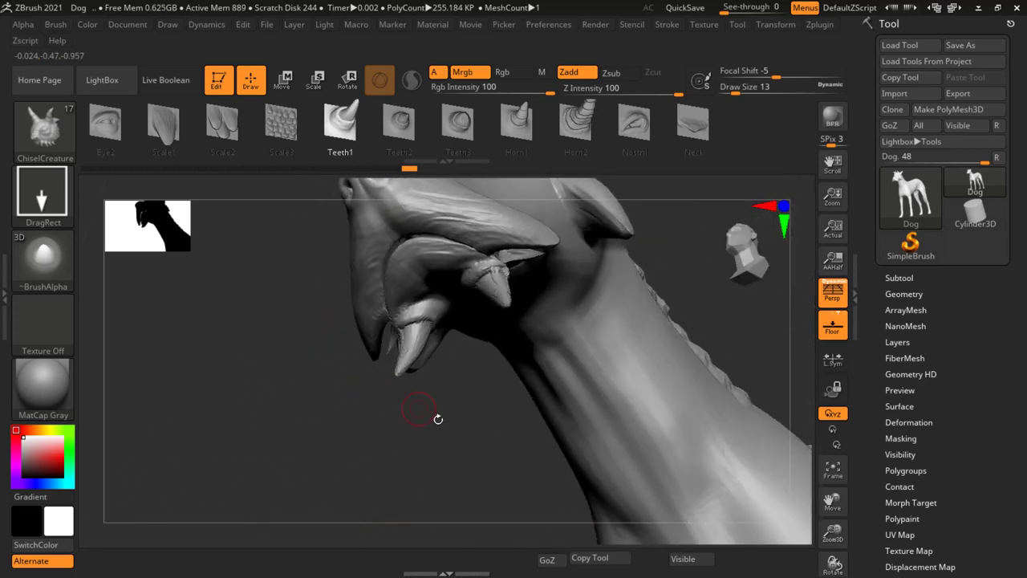
{"action": "mouse_move", "coordinate": [365, 378]}
{"action": "left_mouse_down", "text": "shift"}
{"action": "mouse_move", "coordinate": [596, 403]}
{"action": "mouse_move", "coordinate": [676, 398]}
{"action": "mouse_move", "coordinate": [655, 373]}
{"action": "mouse_move", "coordinate": [686, 378]}
{"action": "left_mouse_up", "text": "shift"}
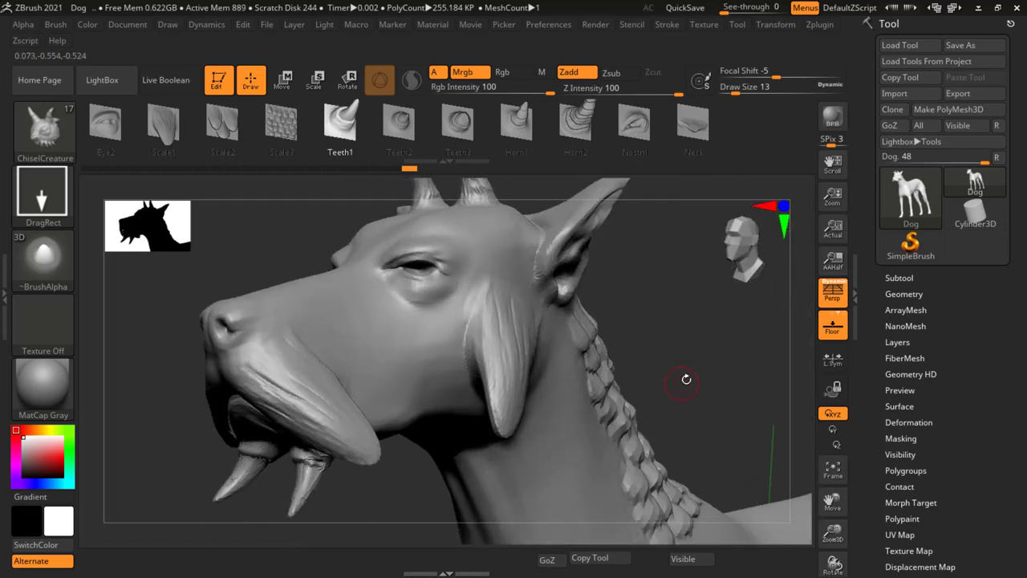
- Insert a ChiselCreature Neck fold across the cheek below the eye, then enlarge and angle it
{"action": "left_click", "coordinate": [698, 132]}
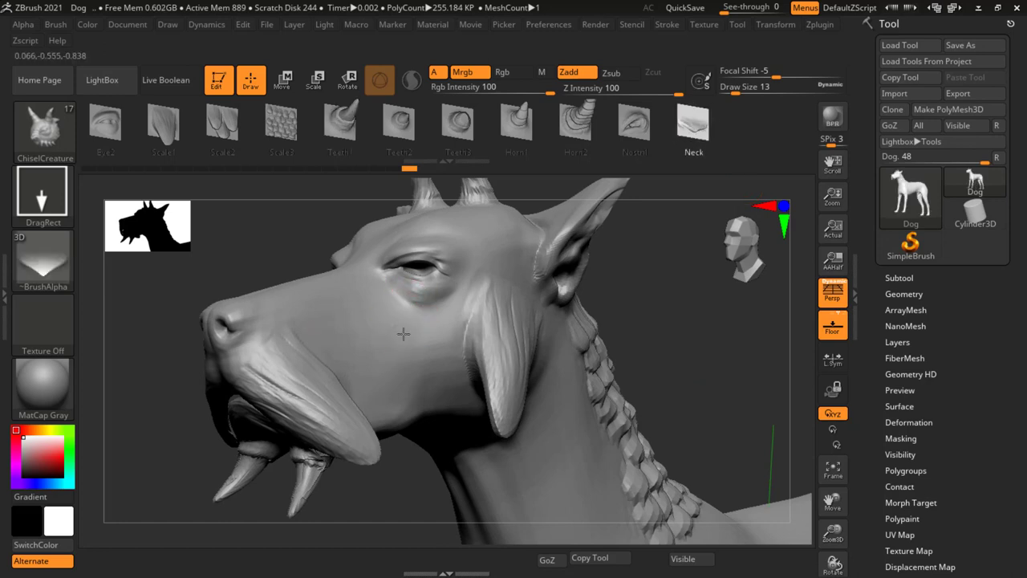
{"action": "left_click_drag", "start_coordinate": [448, 316], "coordinate": [360, 358]}
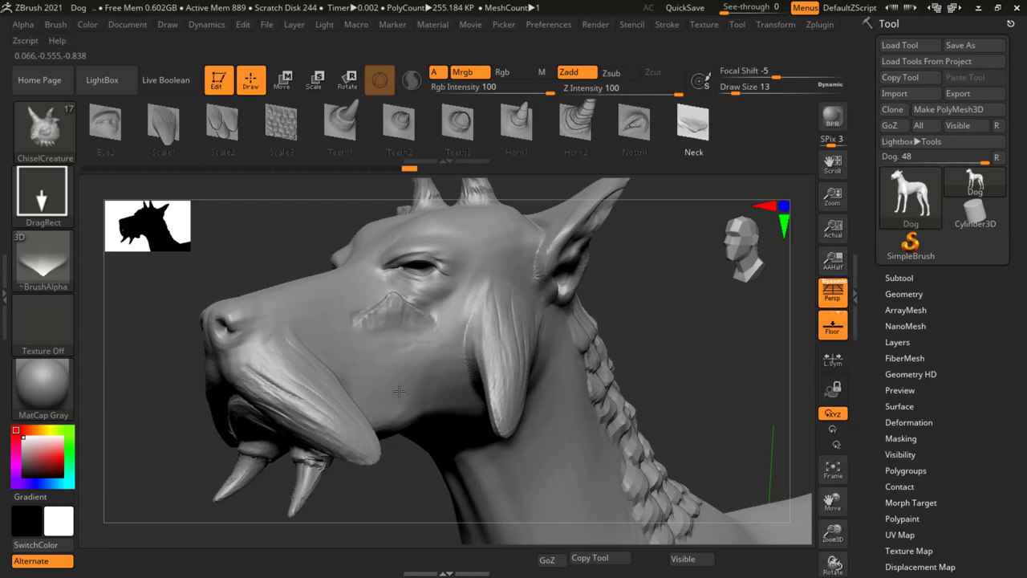
{"action": "left_click_drag", "start_coordinate": [375, 396], "coordinate": [362, 404]}
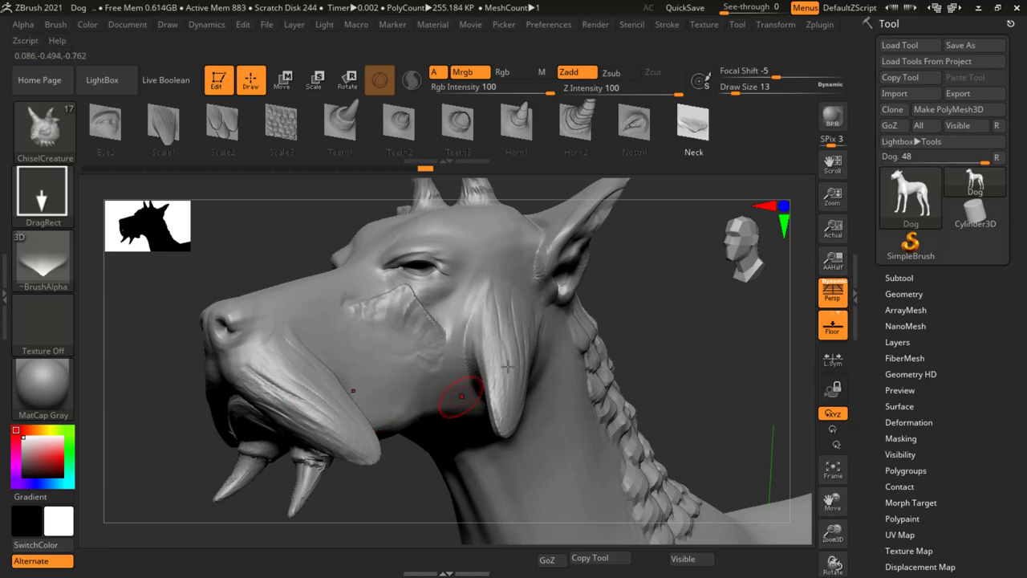
{"action": "mouse_move", "coordinate": [369, 405]}
{"action": "right_mouse_down"}
{"action": "mouse_move", "coordinate": [552, 397]}
{"action": "mouse_move", "coordinate": [624, 353]}
{"action": "mouse_move", "coordinate": [612, 388]}
{"action": "mouse_move", "coordinate": [665, 298]}
{"action": "mouse_move", "coordinate": [675, 410]}
{"action": "mouse_move", "coordinate": [631, 298]}
{"action": "mouse_move", "coordinate": [676, 348]}
{"action": "mouse_move", "coordinate": [666, 392]}
{"action": "mouse_move", "coordinate": [573, 400]}
{"action": "mouse_move", "coordinate": [635, 348]}
{"action": "right_mouse_up"}
{"action": "key", "text": "ctrl"}
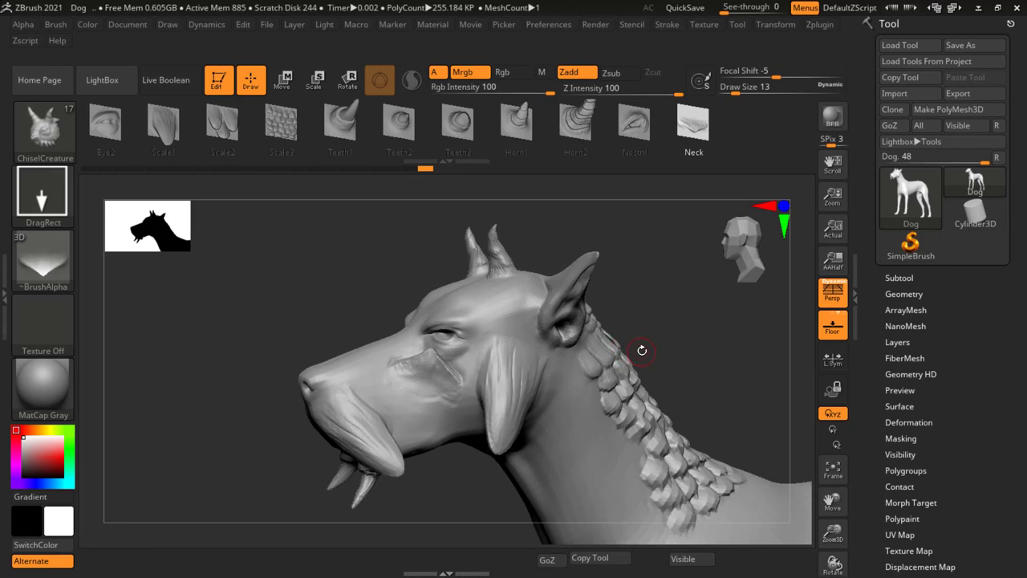